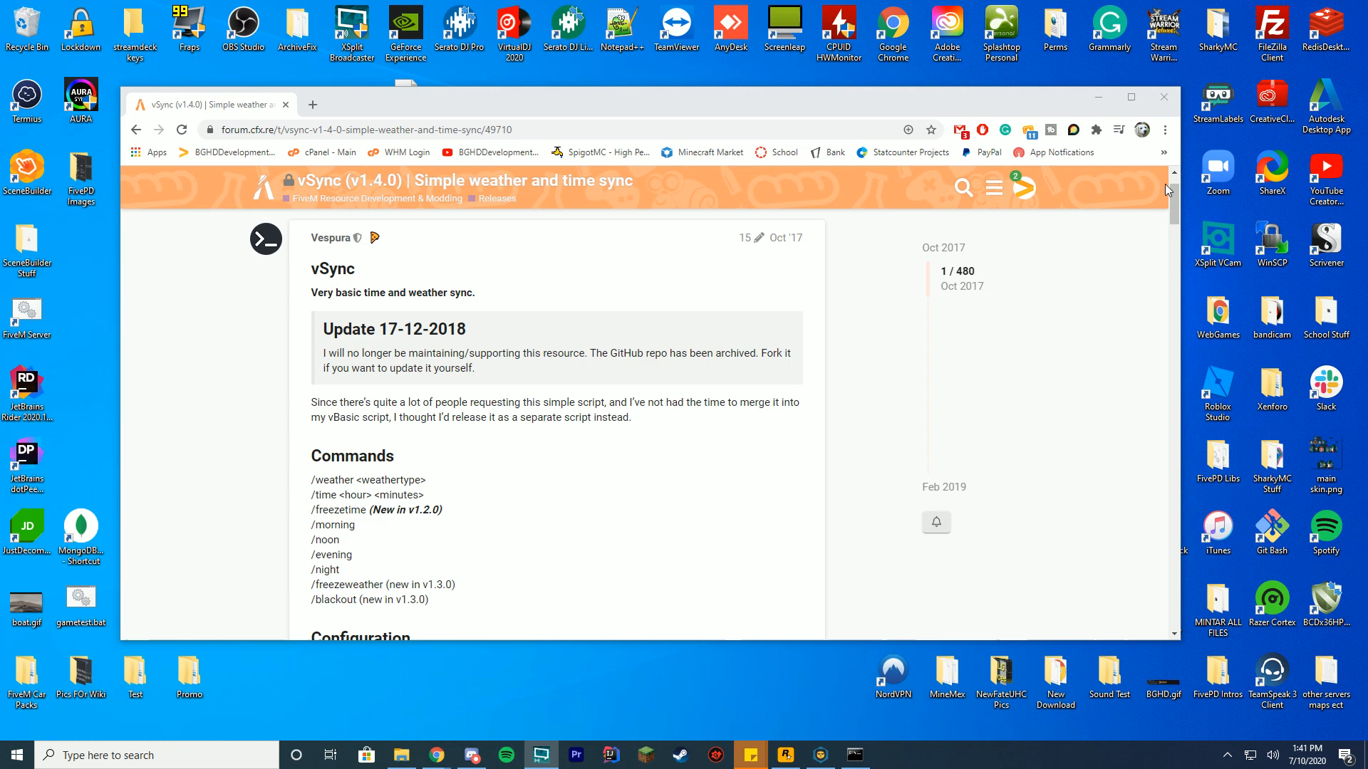
scroll(593, 283, "down", 3)
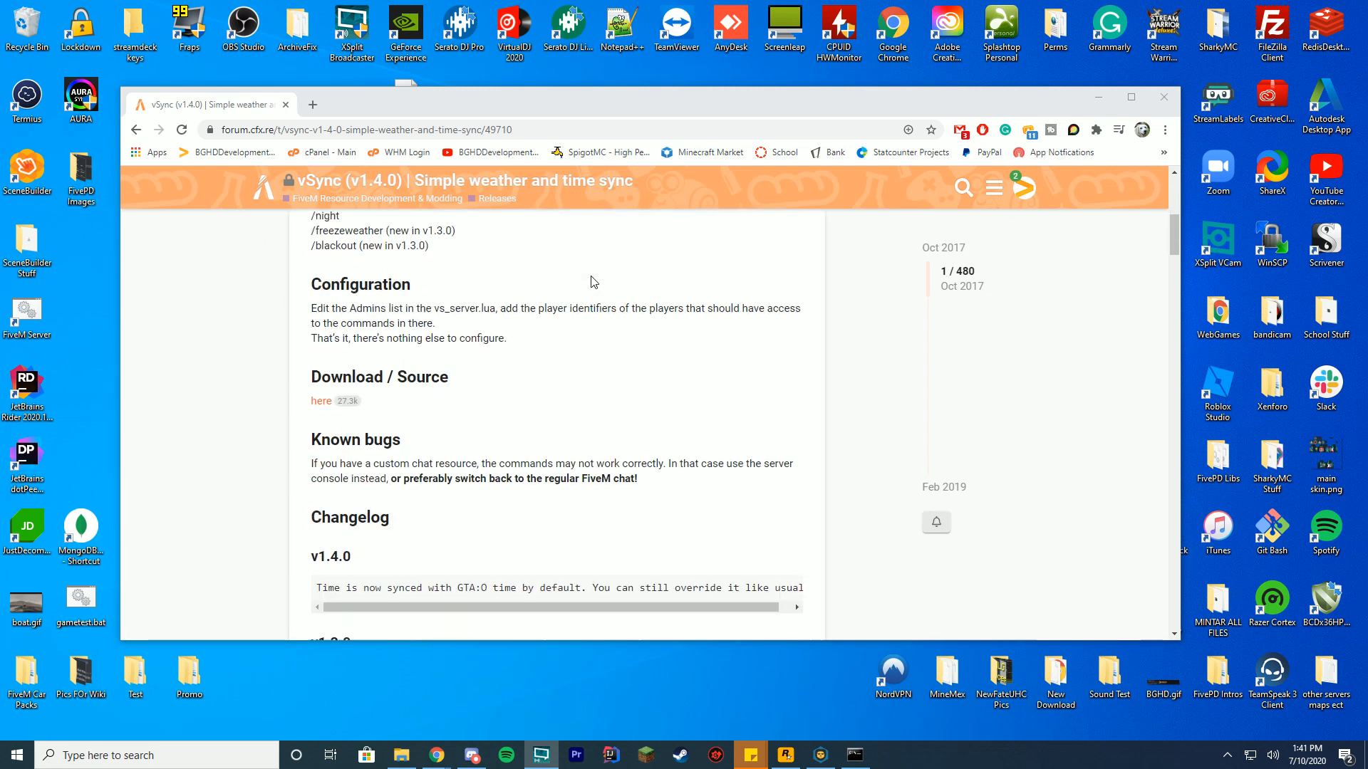
- Follow the Download / Source 'here' link to the vSync GitHub releases page
left_click(326, 401)
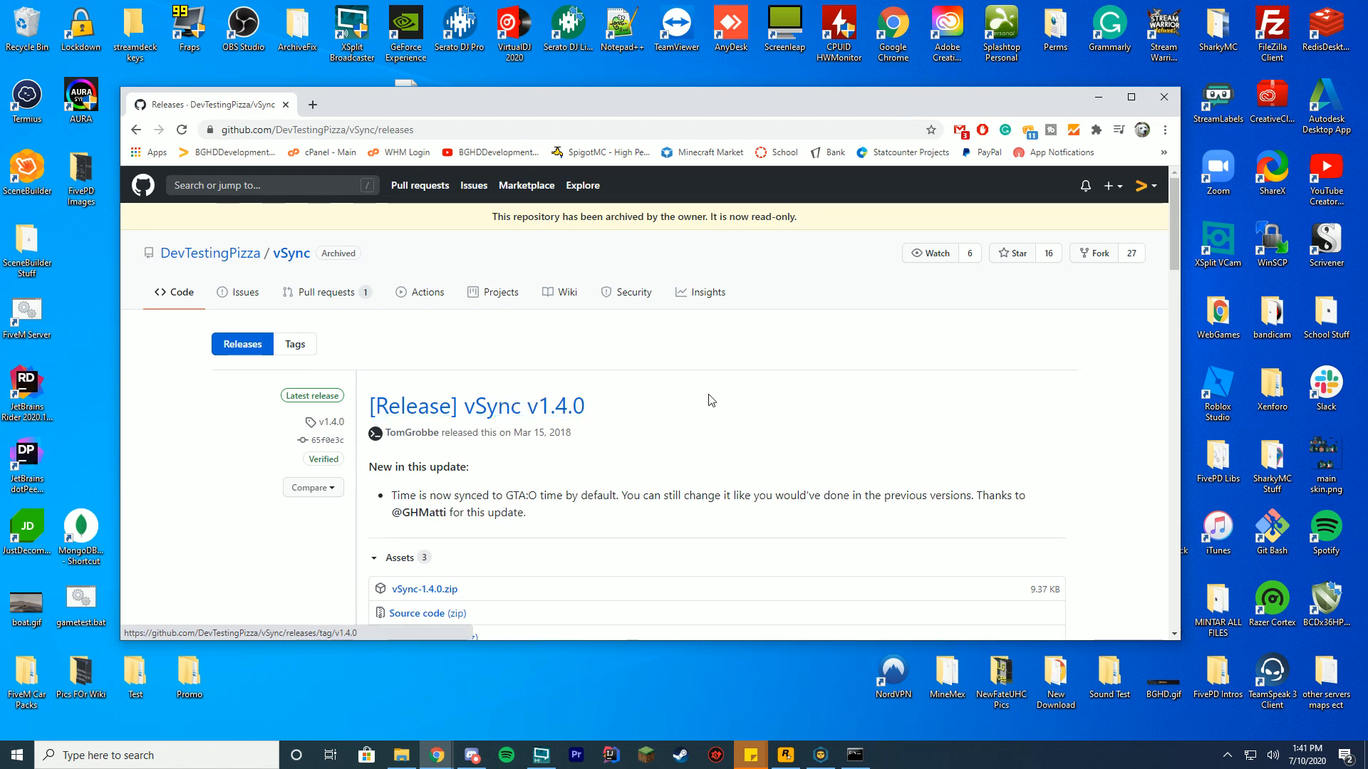
scroll(709, 400, "down", 1)
scroll(709, 399, "up", 1)
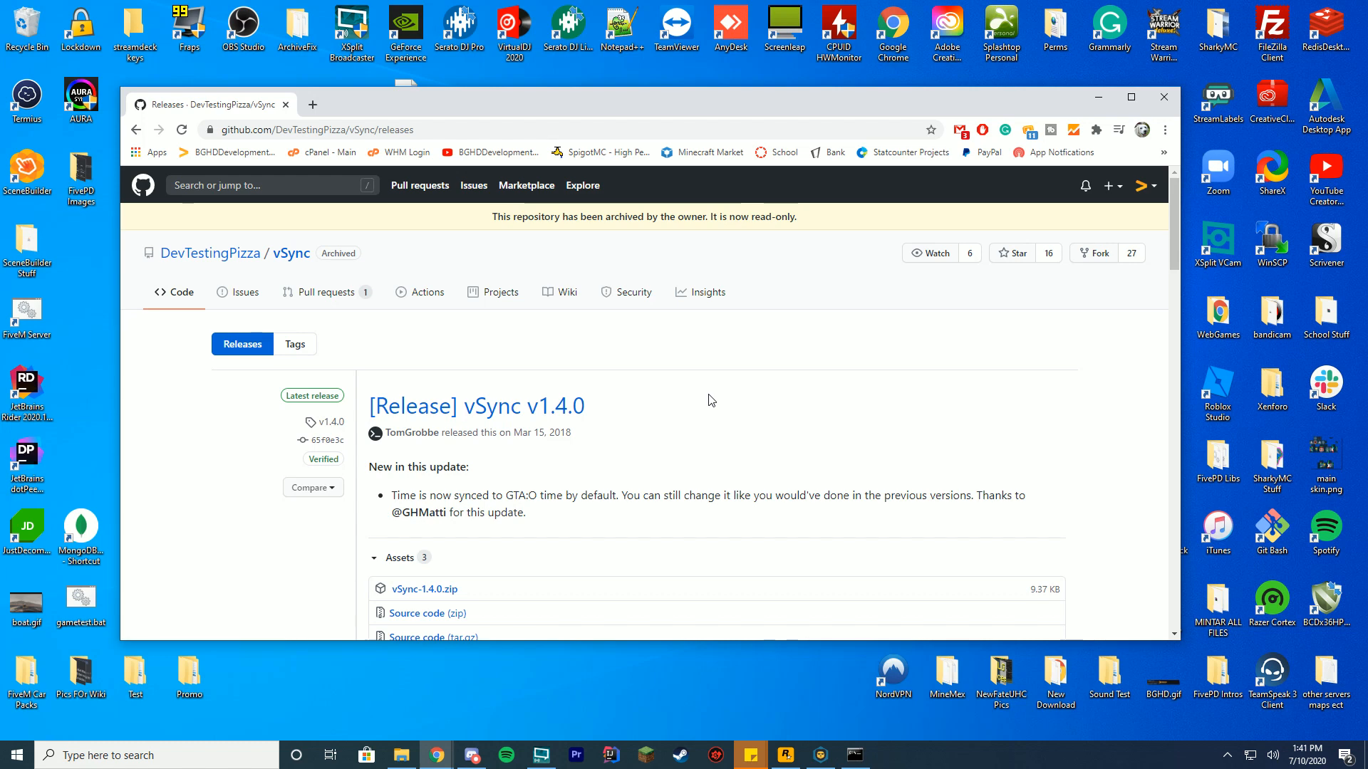
scroll(708, 401, "down", 1)
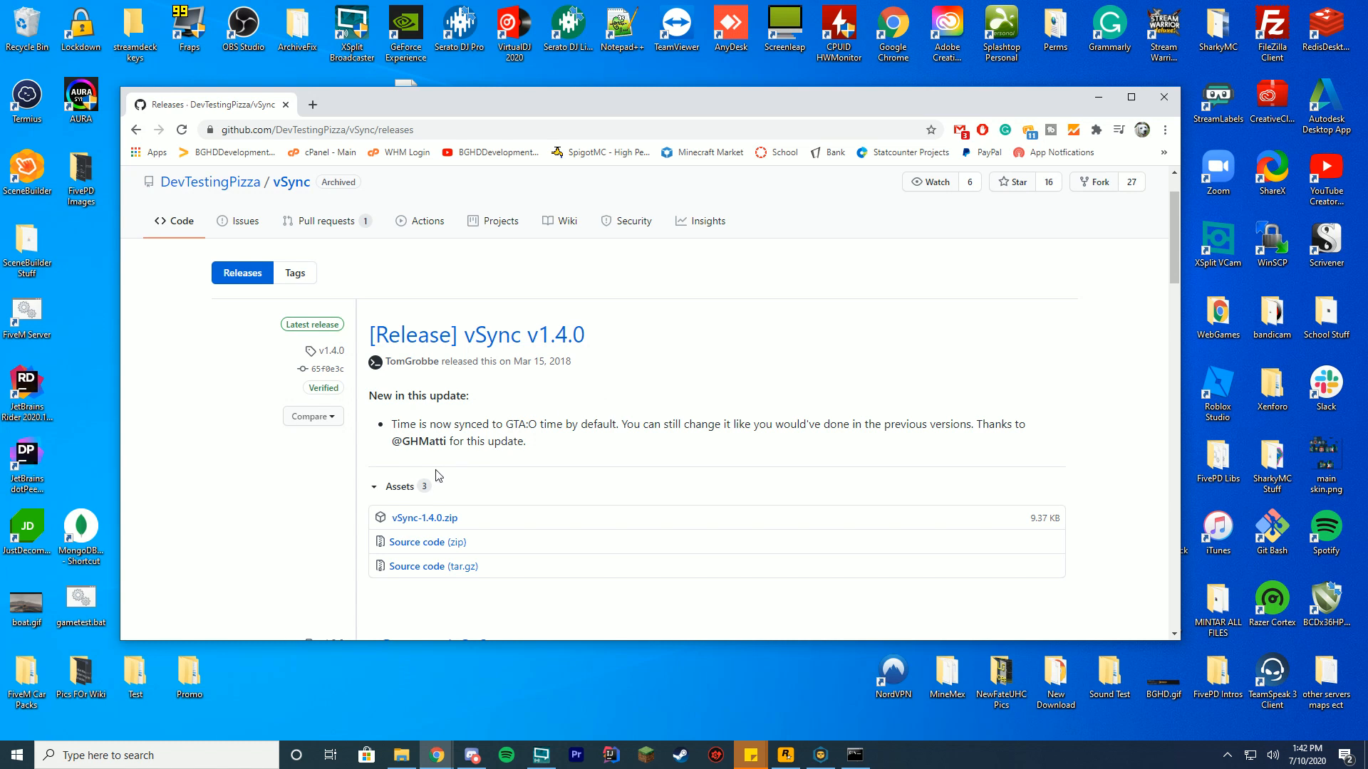
- Download vSync-1.4.0.zip from the release assets and open it in WinRAR
left_click(443, 520)
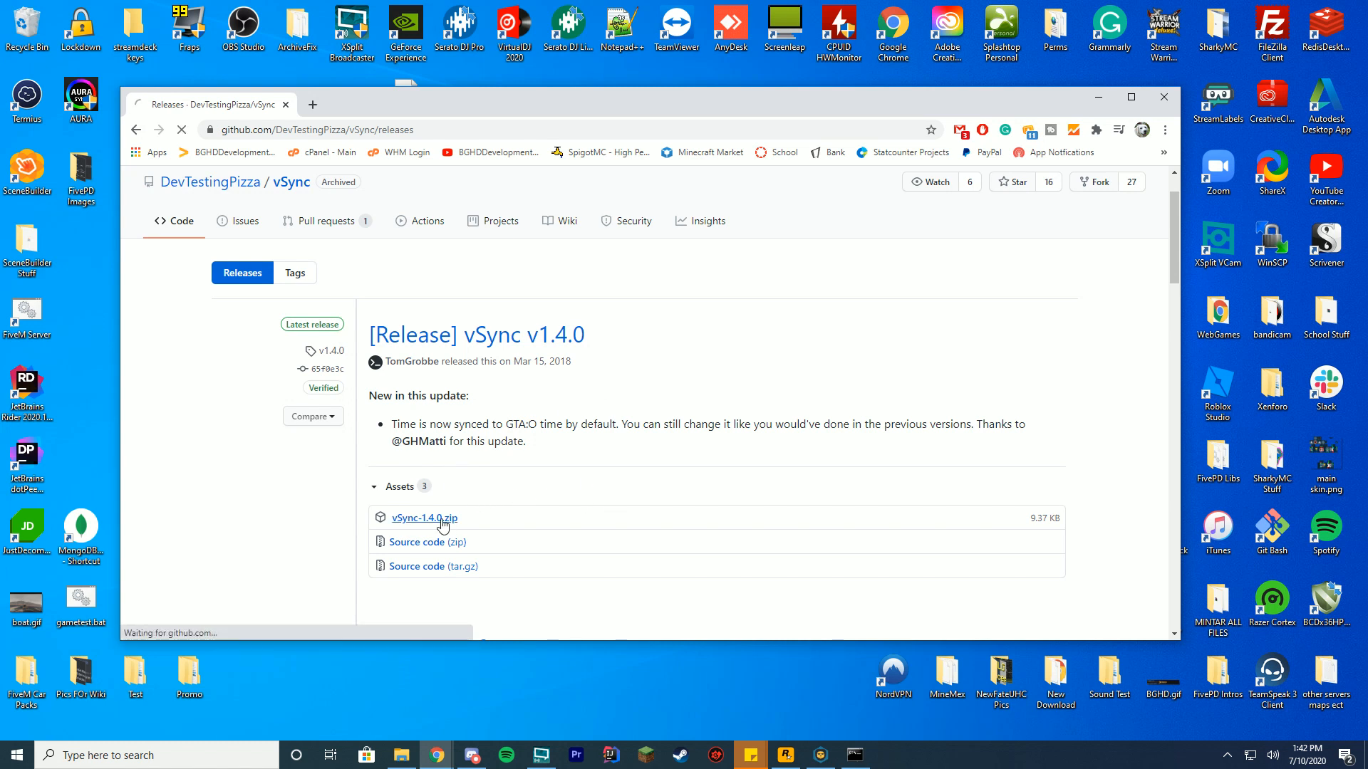
left_click(221, 613)
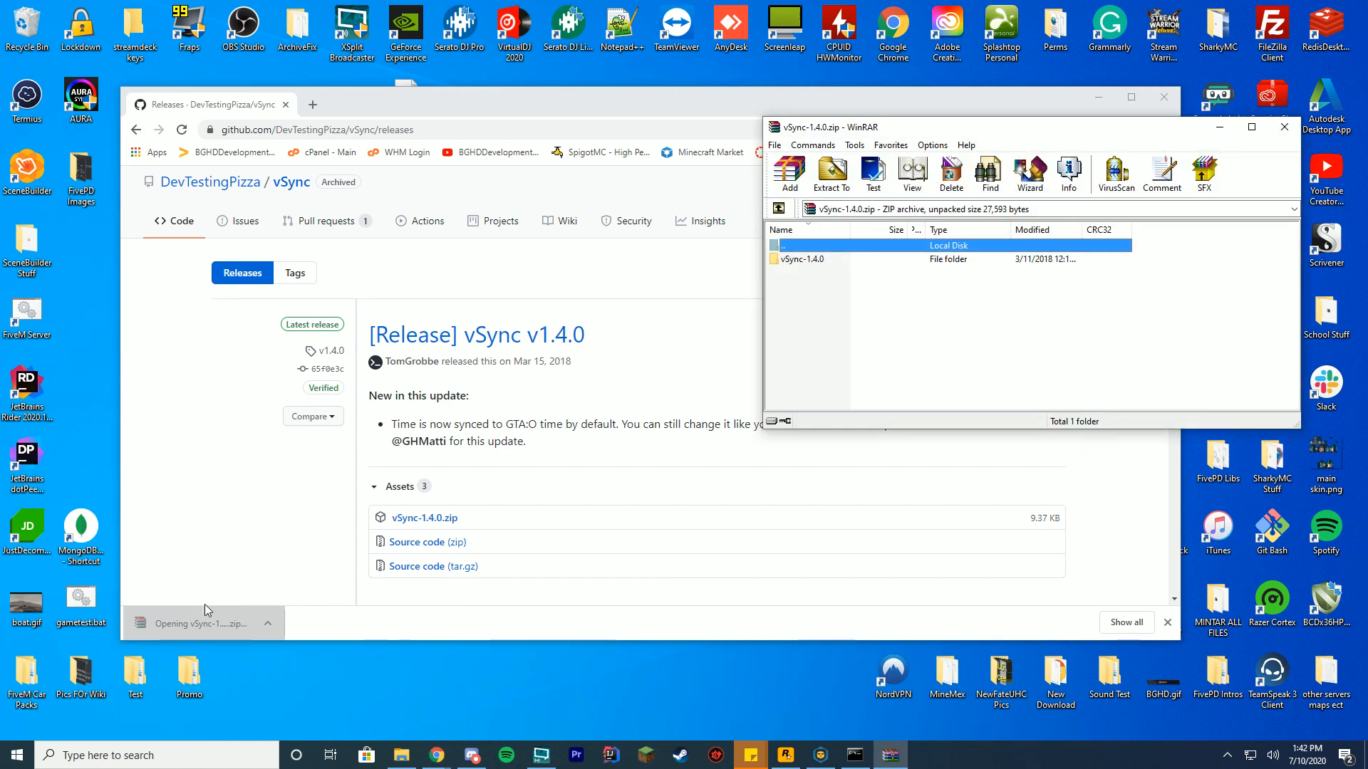
left_click(1097, 97)
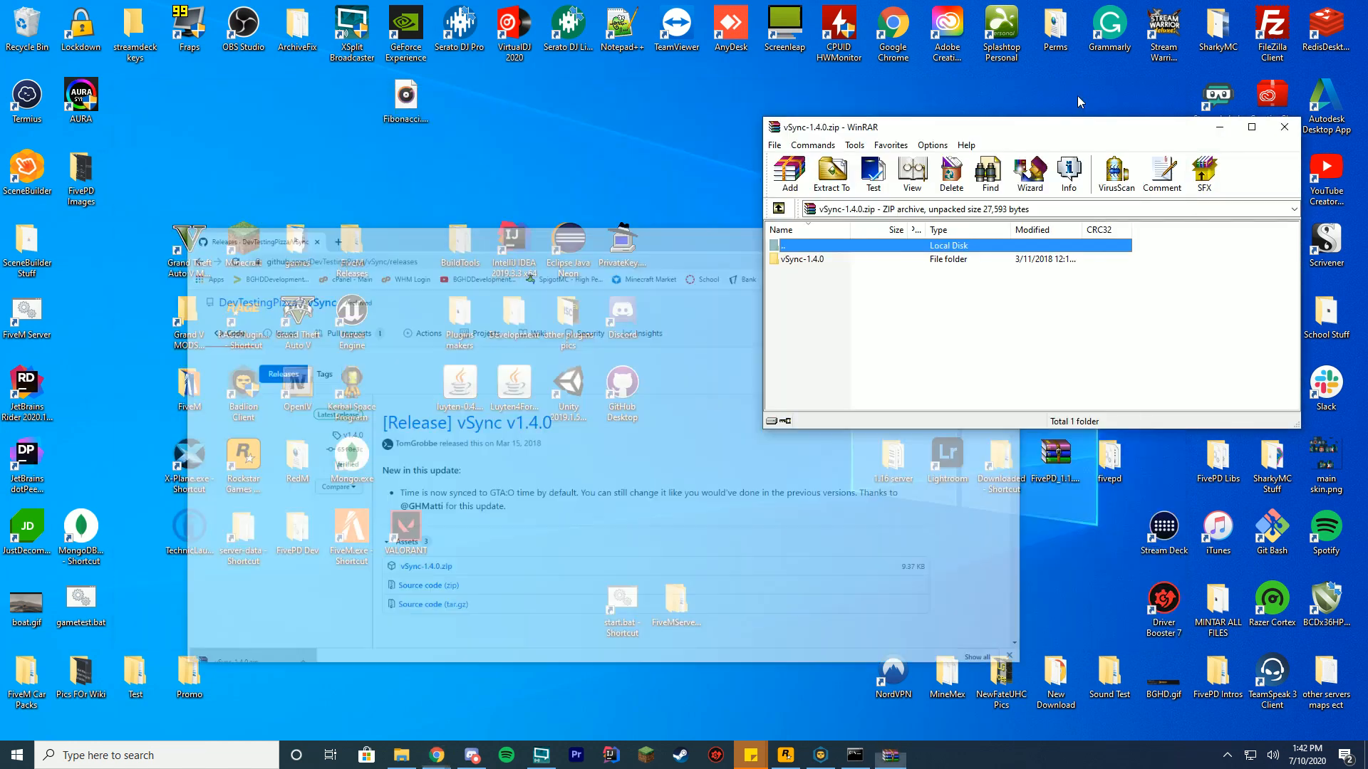
left_click_drag(1020, 126, 683, 154)
- Browse into vSync-1.4.0 and its vSync subfolder, then return to vSync-1.4.0
double_click(482, 288)
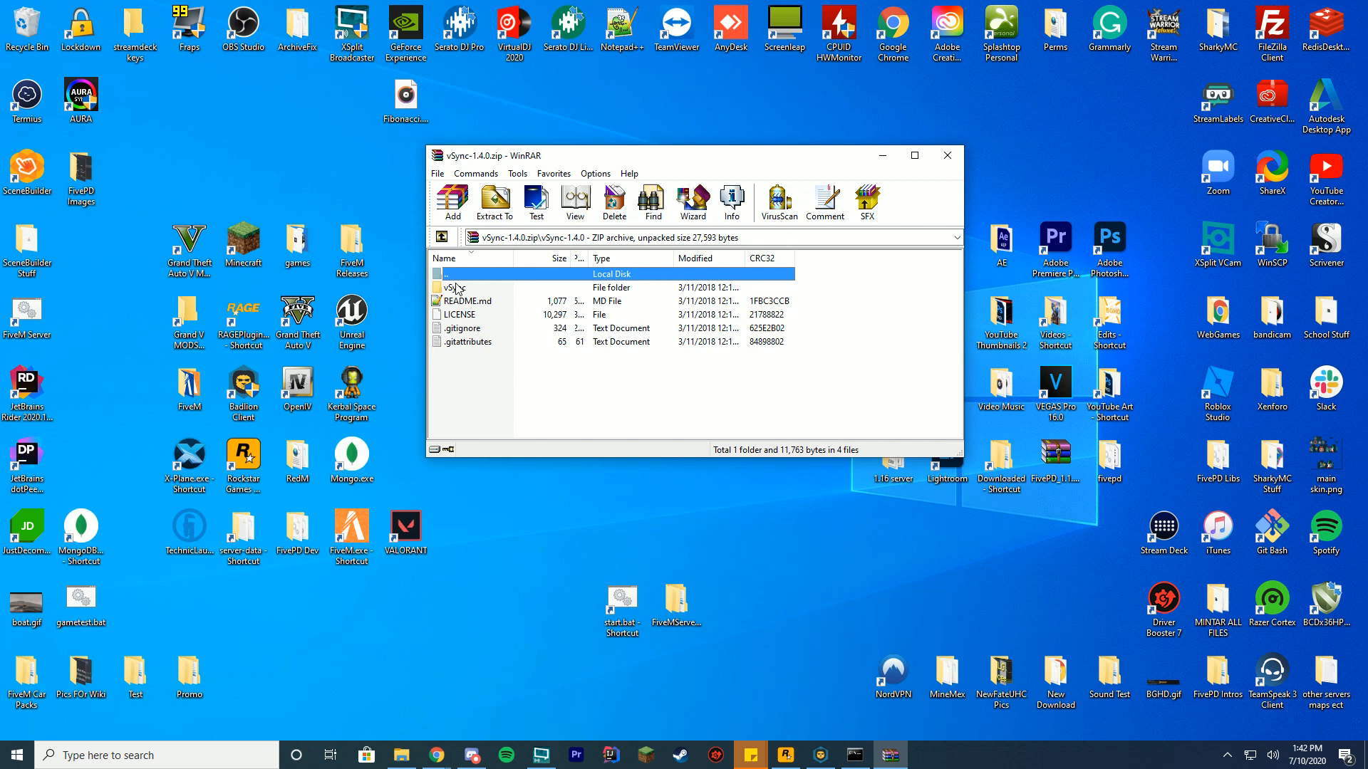
left_click_drag(457, 289, 534, 387)
double_click(486, 290)
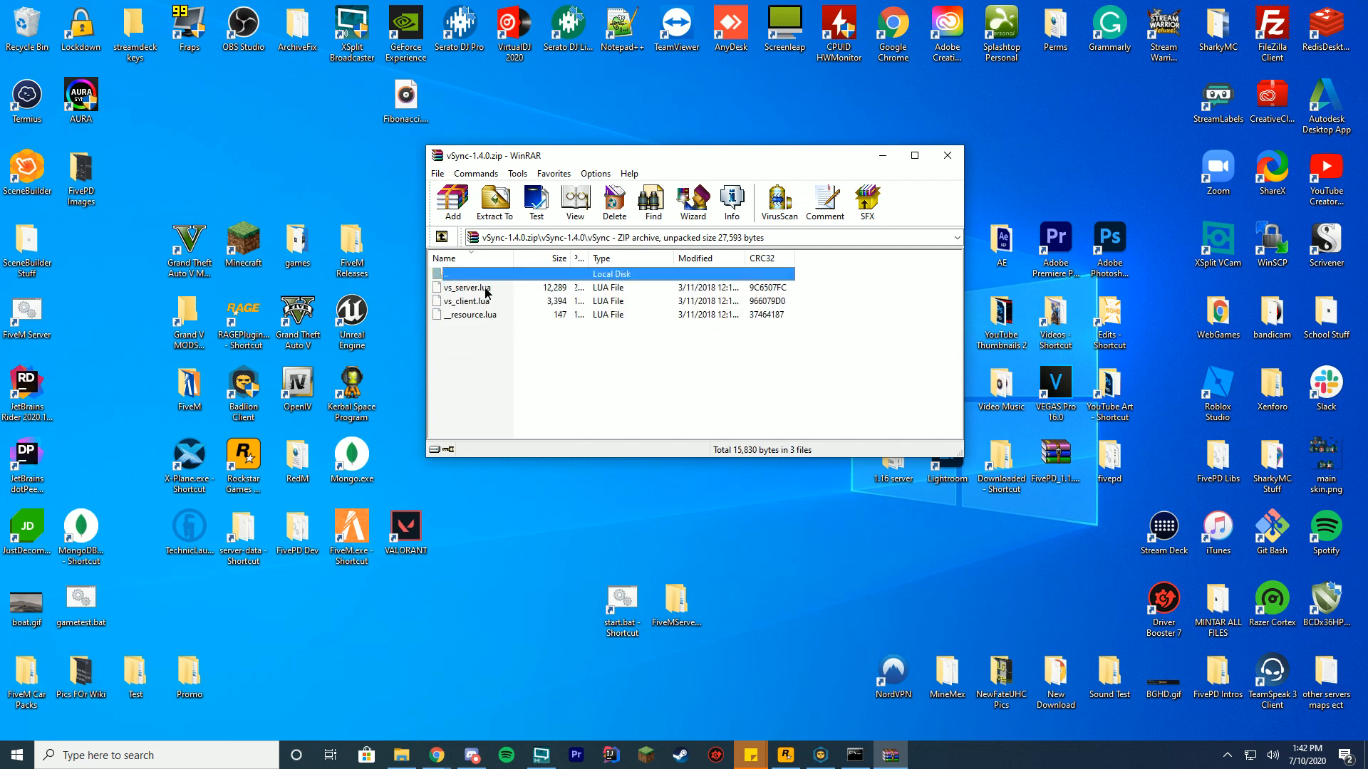
left_click_drag(523, 336, 470, 273)
double_click(471, 273)
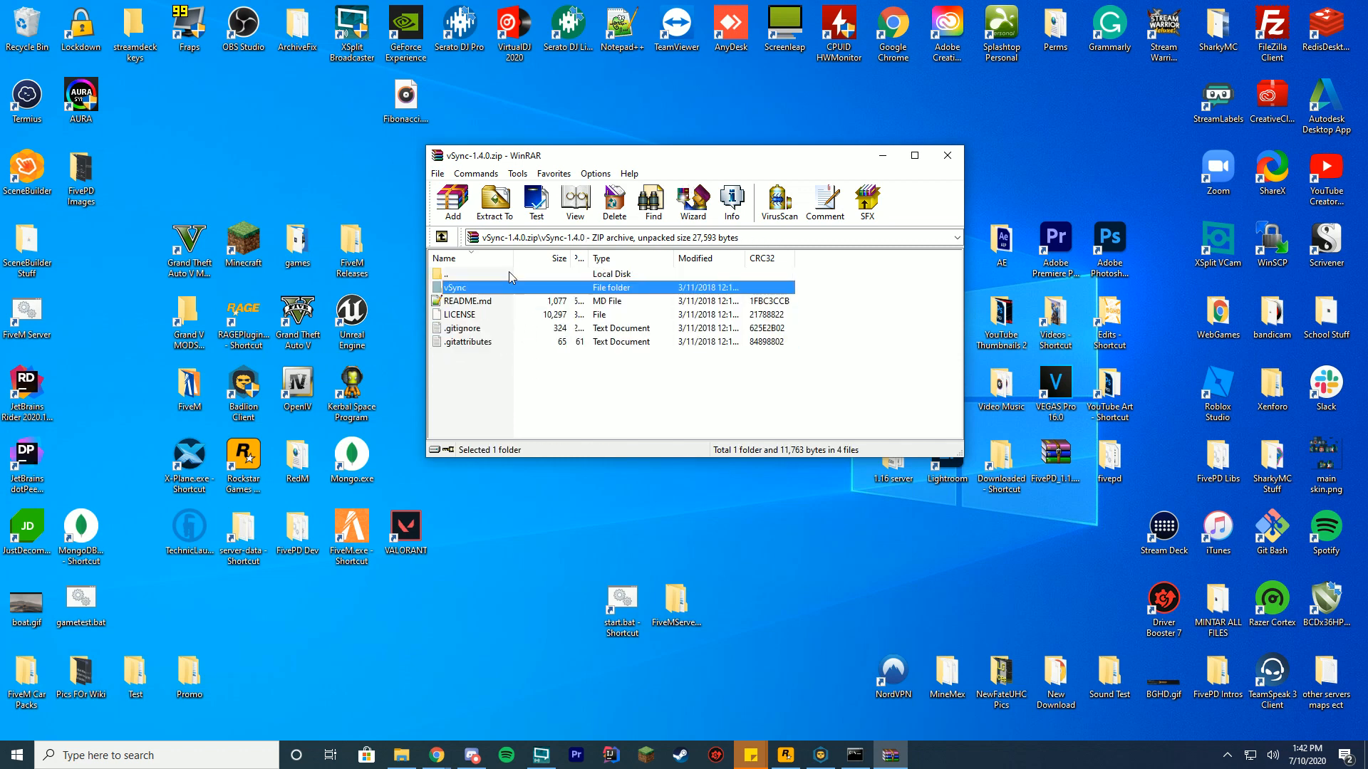
left_click_drag(588, 161, 876, 177)
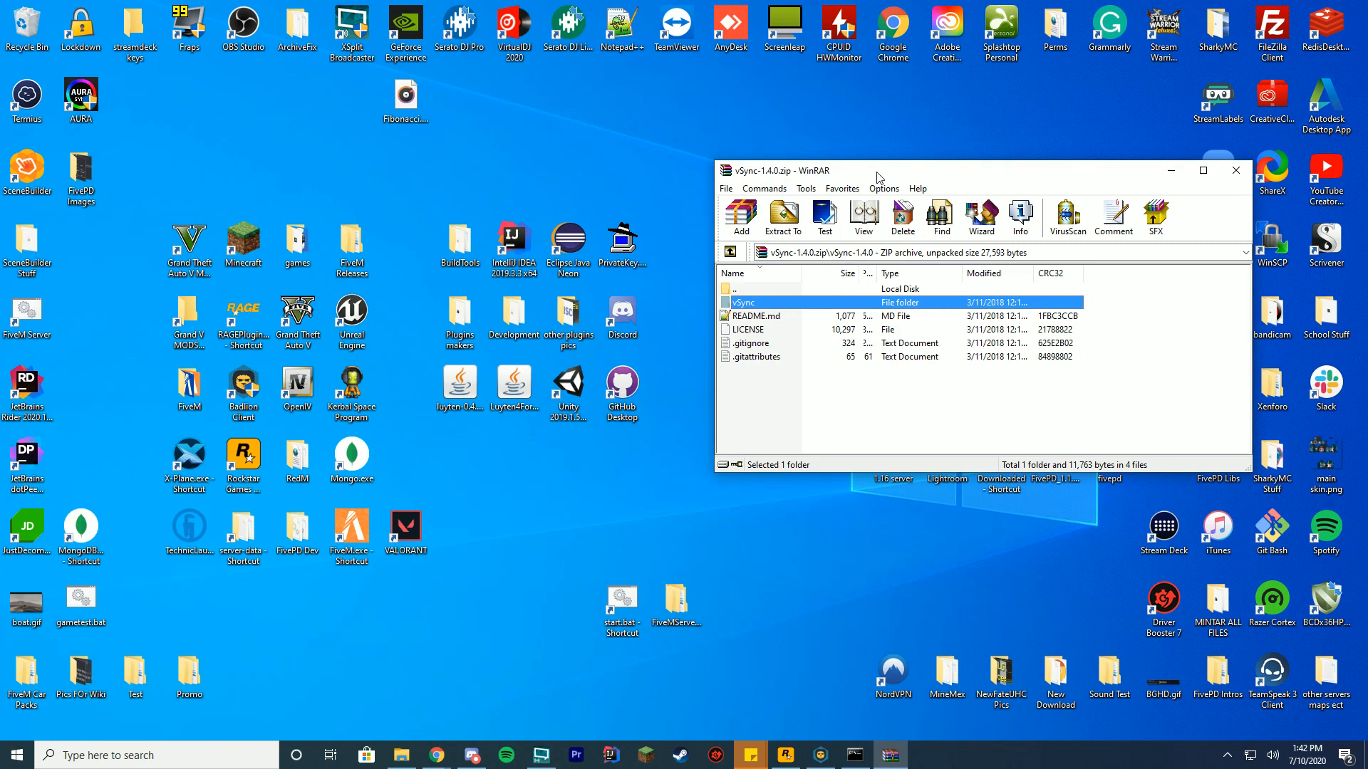
- Navigate File Explorer to the FiveM server-data resources folder
double_click(308, 518)
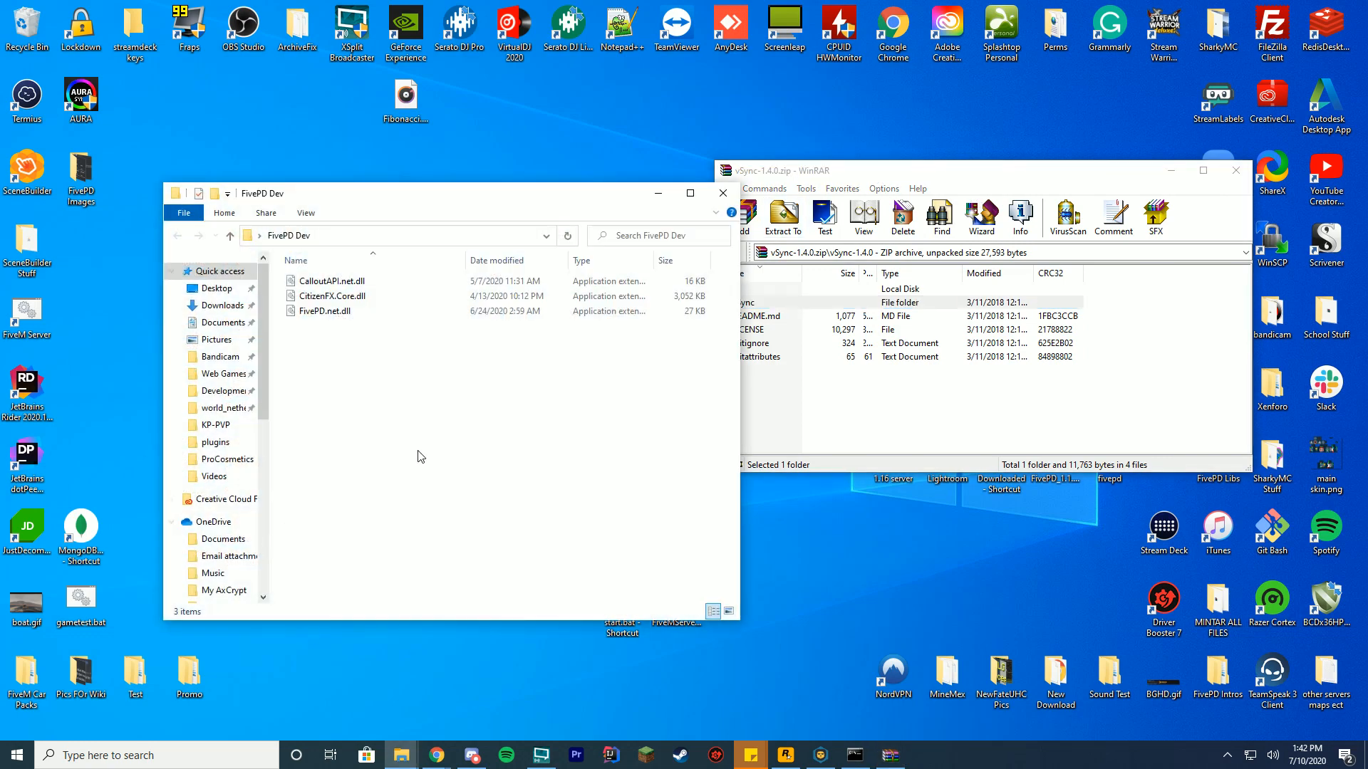
left_click(723, 194)
double_click(245, 535)
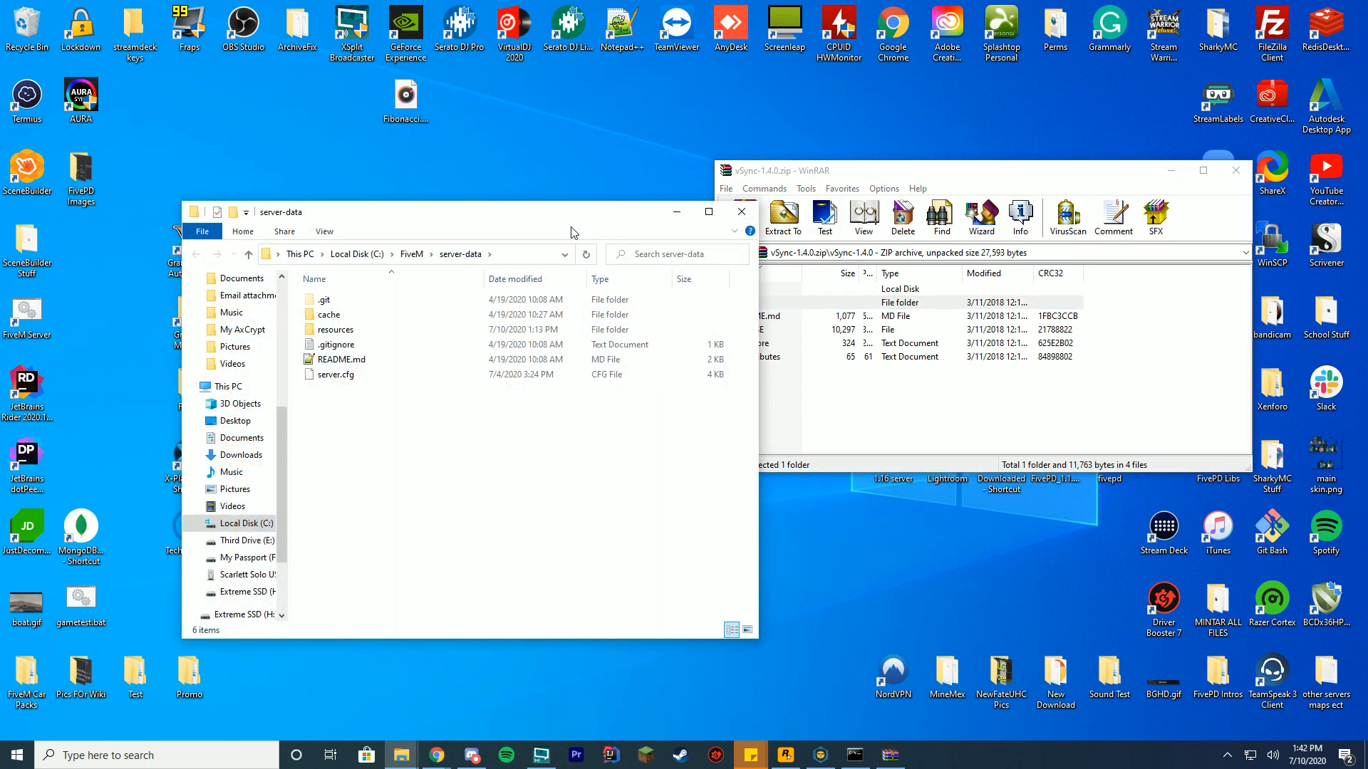
mouse_move(571, 227)
left_mouse_down()
mouse_move(471, 169)
mouse_move(510, 159)
left_mouse_up()
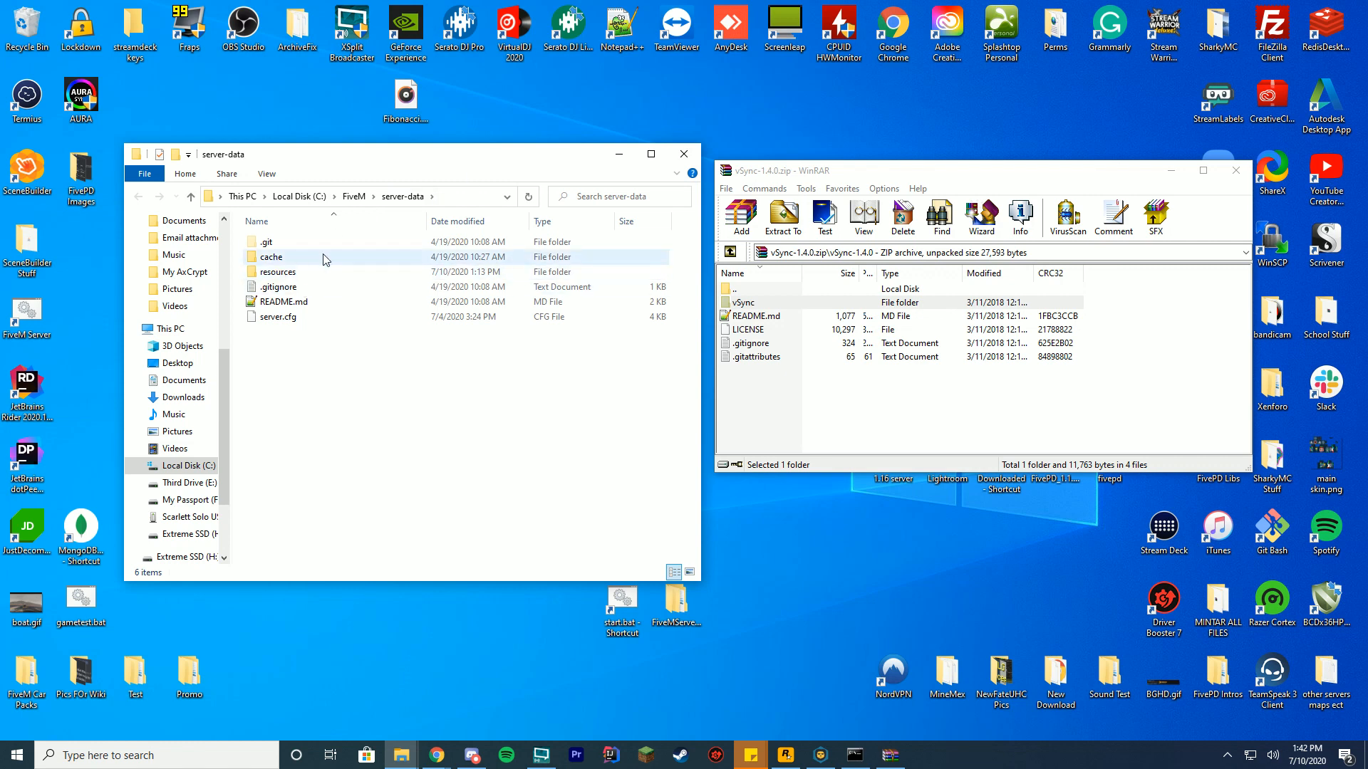
double_click(278, 272)
- Drag the vSync folder from the archive into resources and go back to server-data
left_click(744, 303)
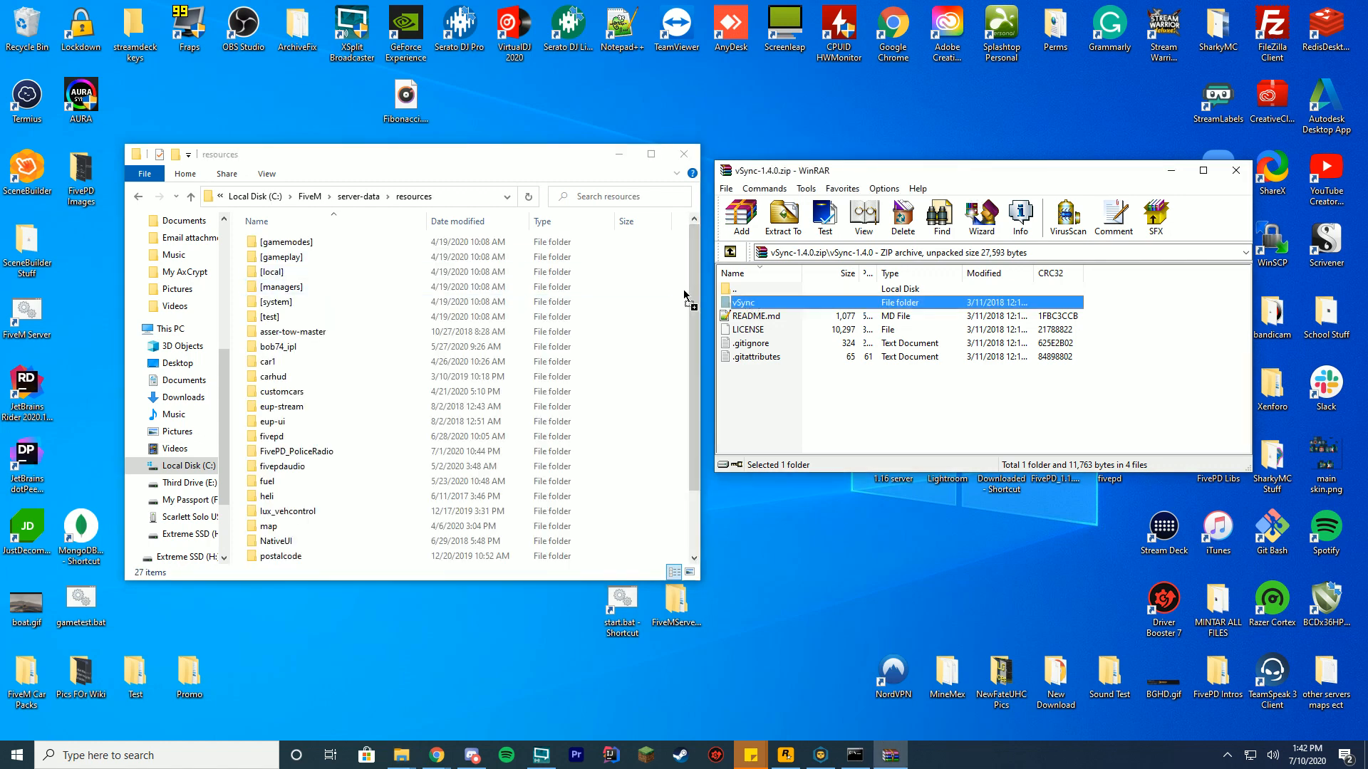
key("Up")
key("Return")
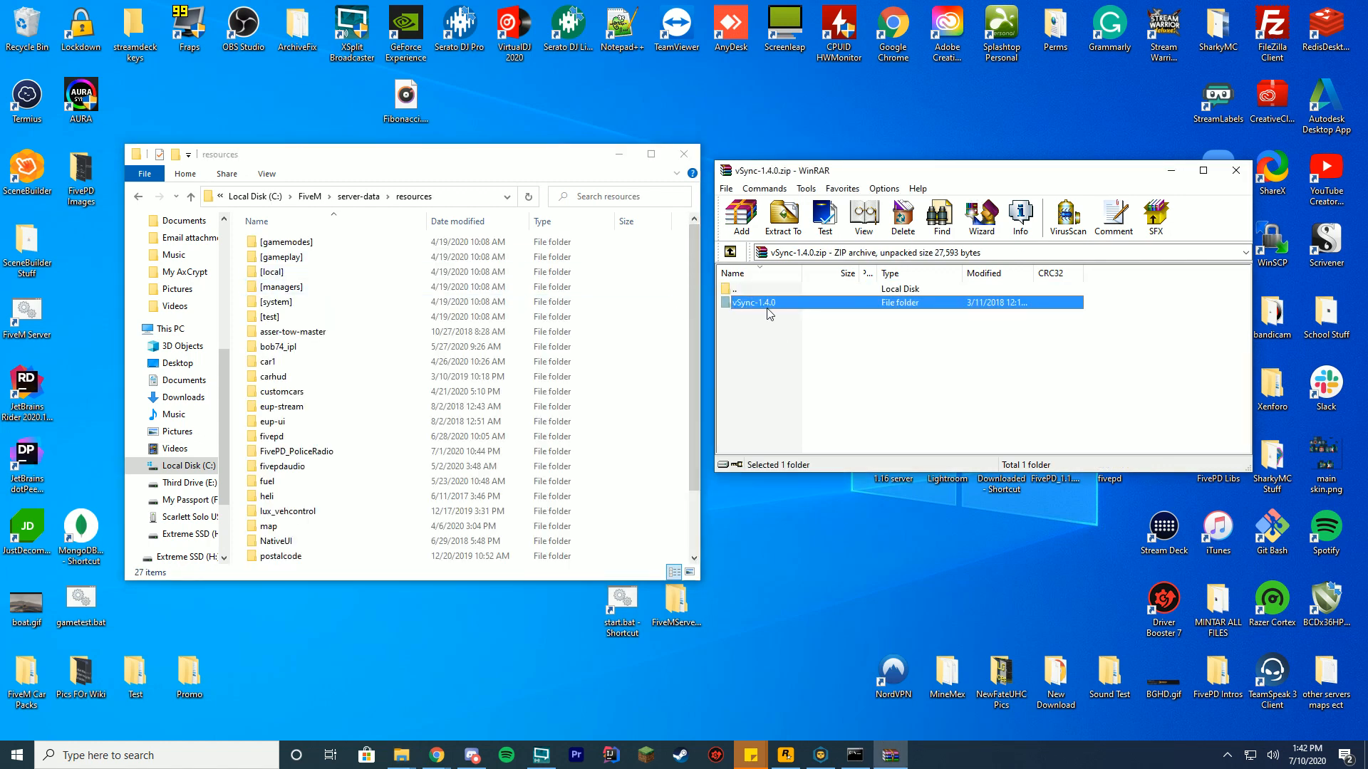
double_click(760, 304)
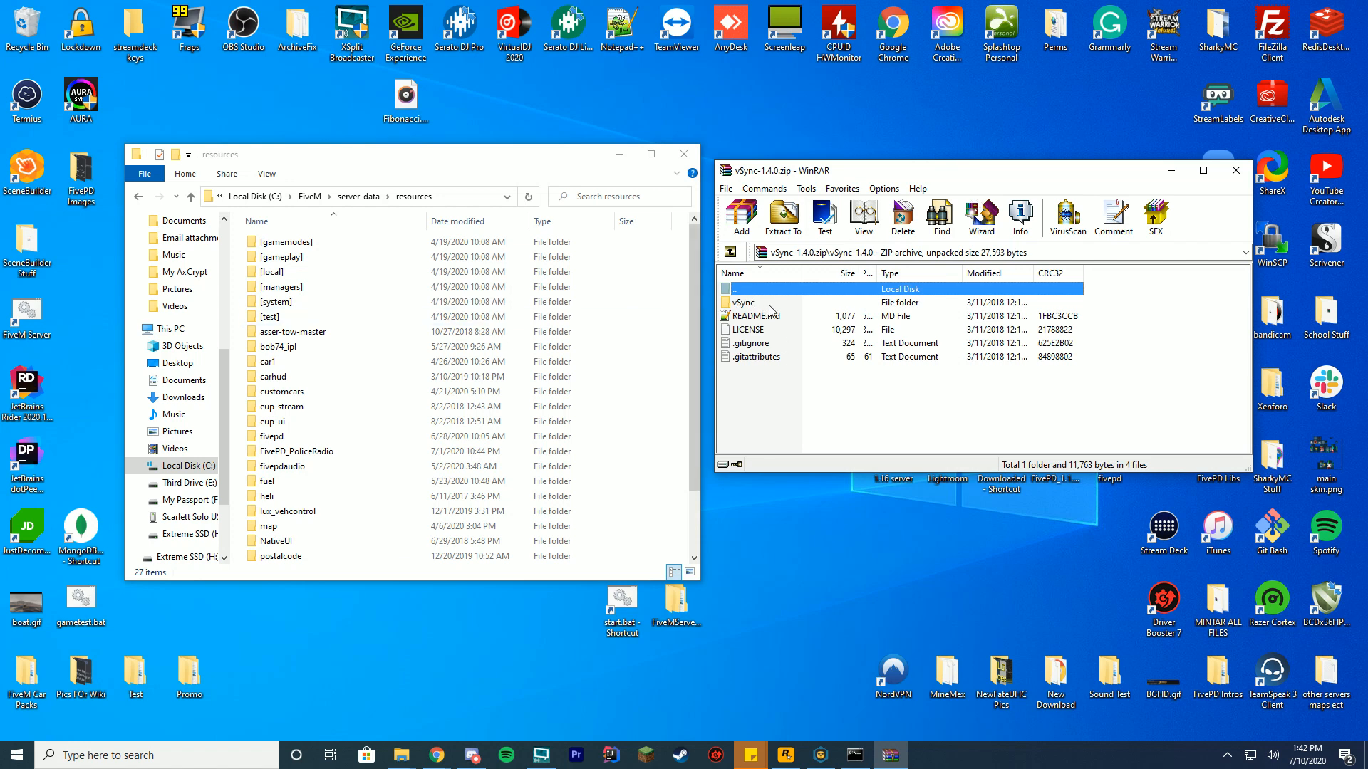
left_click_drag(770, 308, 641, 304)
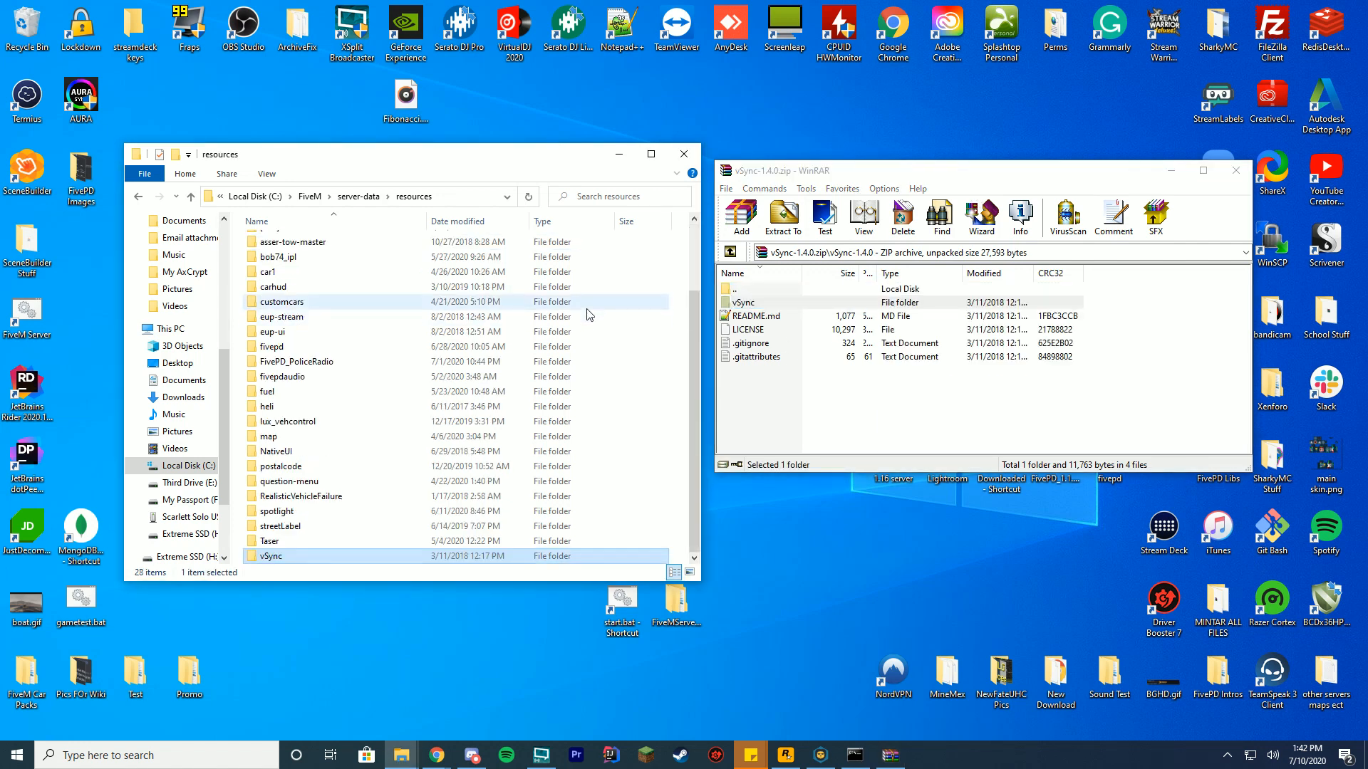
left_click(363, 198)
- Add 'ensure vSync' after FivePD_PoliceRadio in server.cfg and save it
right_click(277, 324)
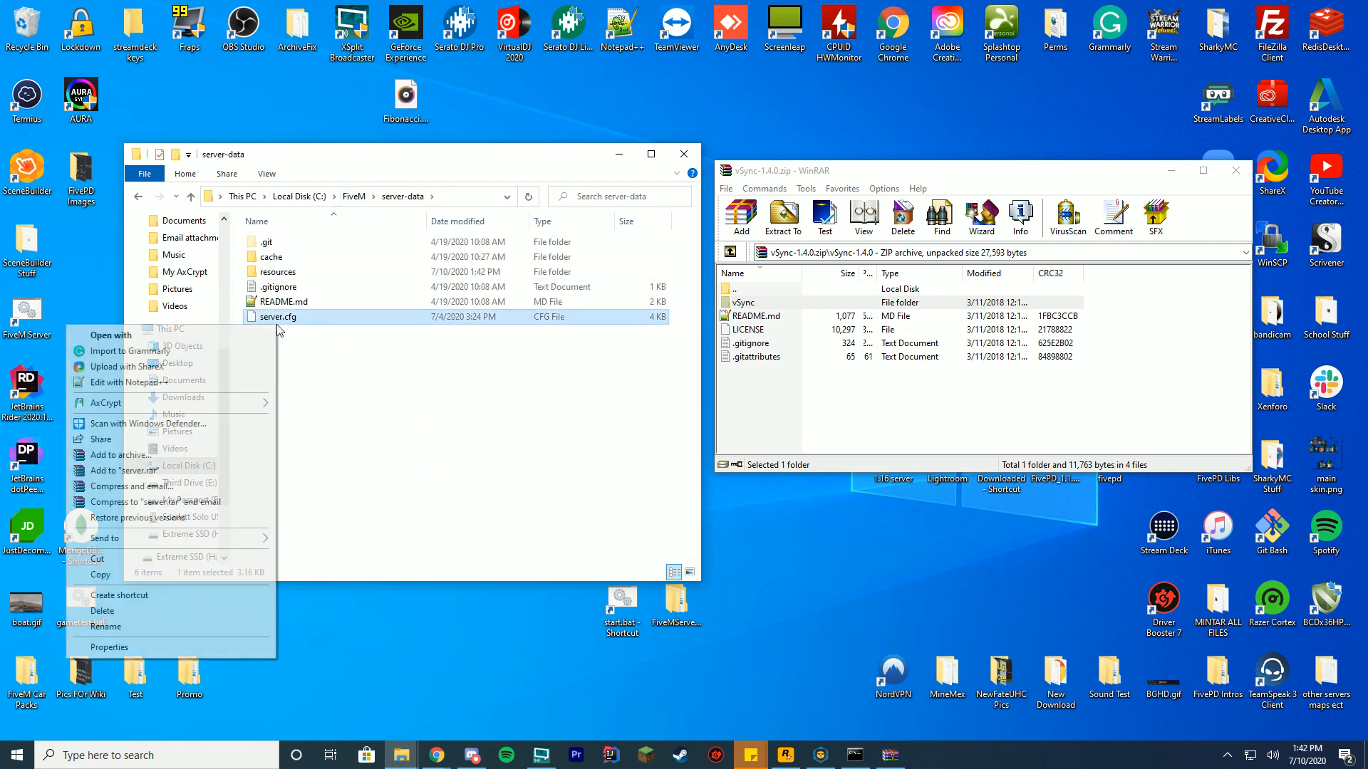
left_click(155, 383)
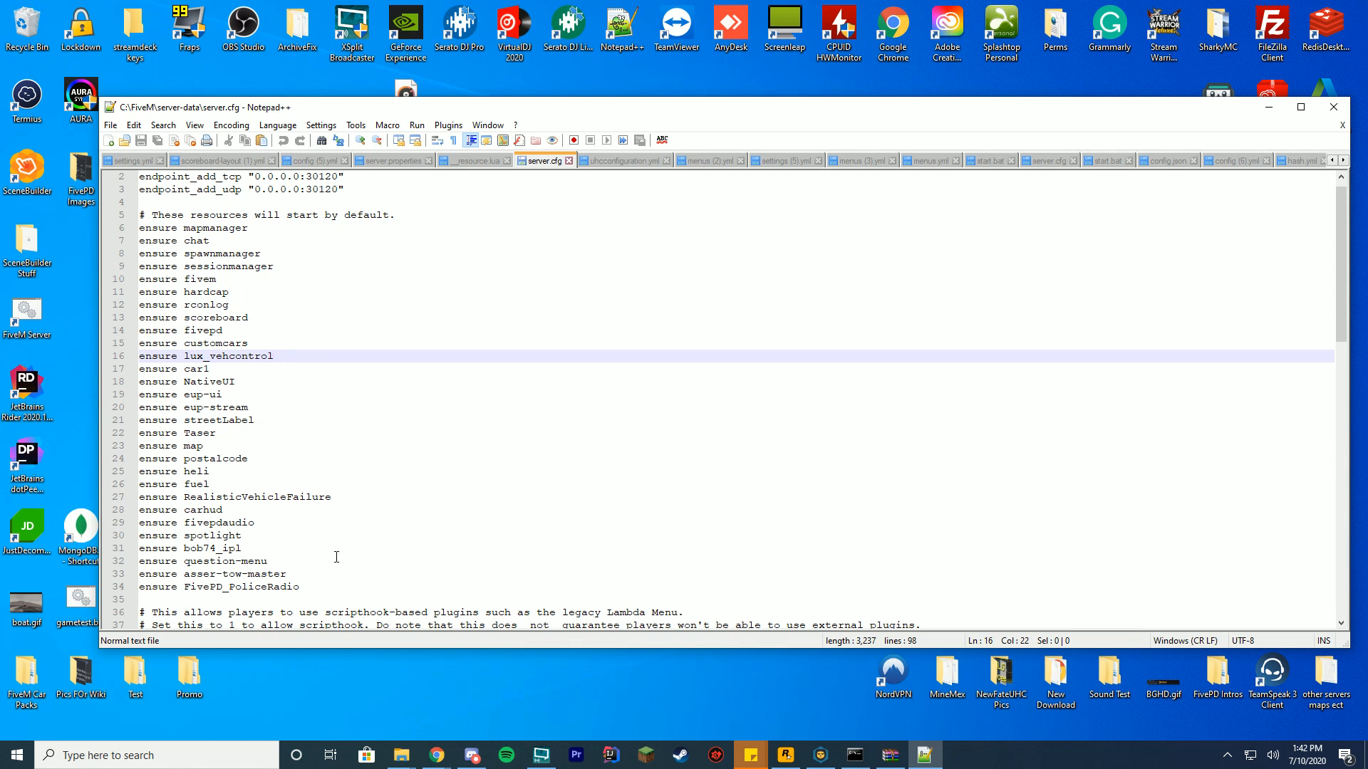
left_click(344, 585)
key("Return")
type("ensure ")
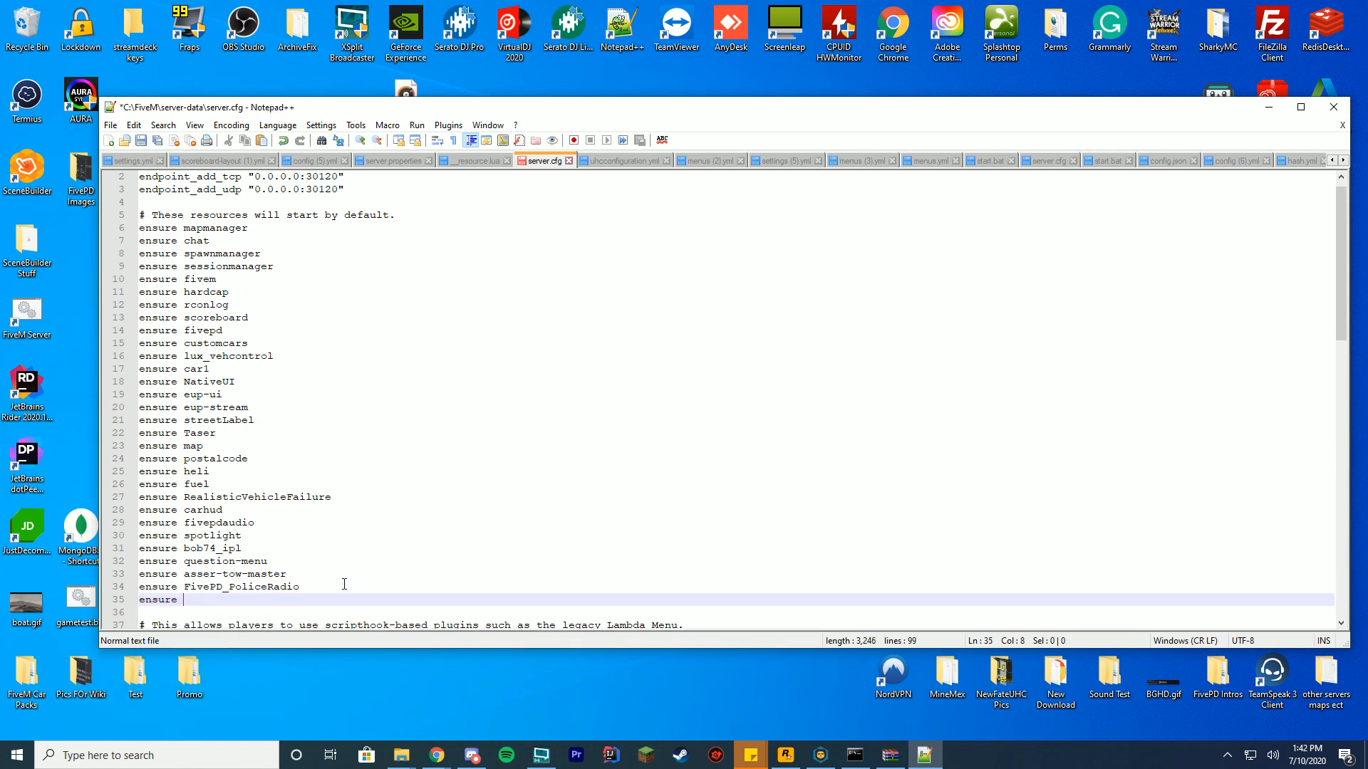
type("vSync")
key("ctrl+s")
left_click(1333, 107)
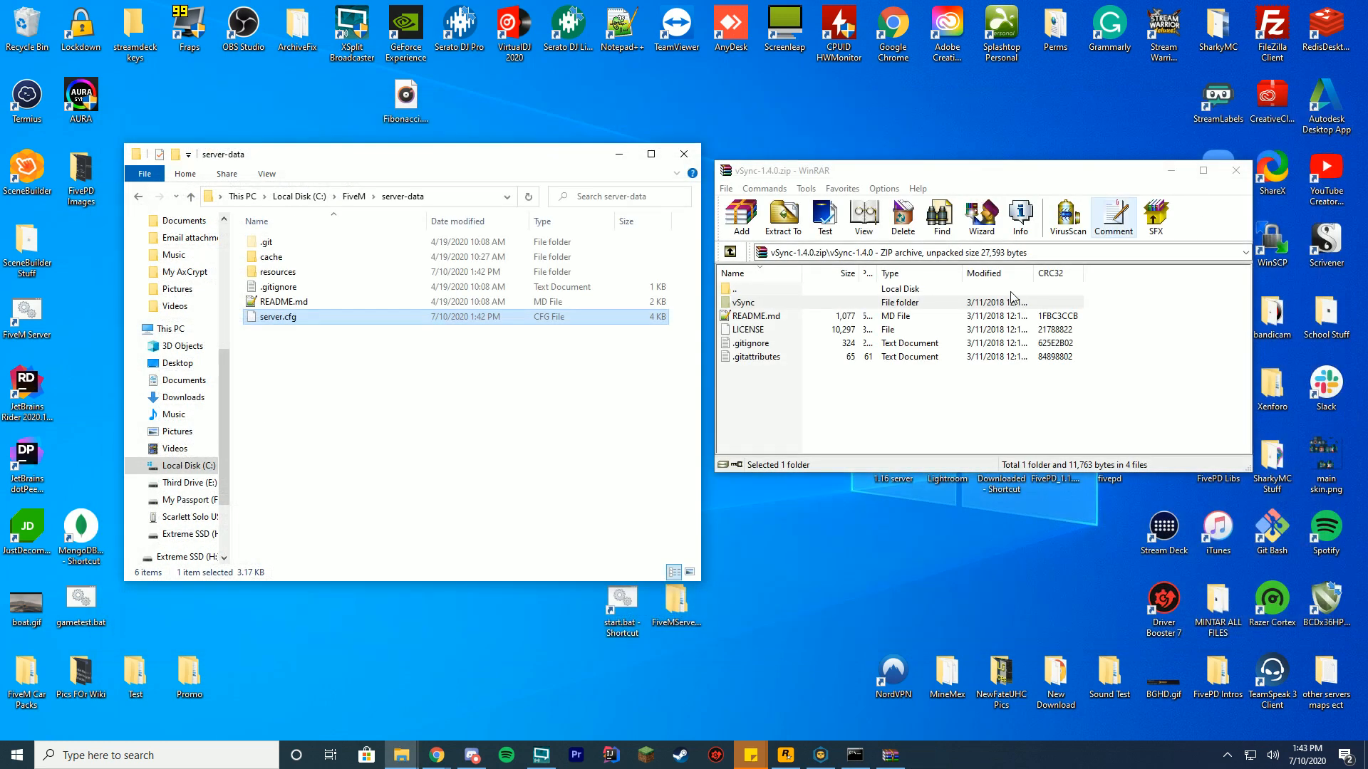
- Open resources\vSync\vs_server.lua with Edit with Notepad++
left_click(1245, 175)
left_click_drag(549, 160, 749, 162)
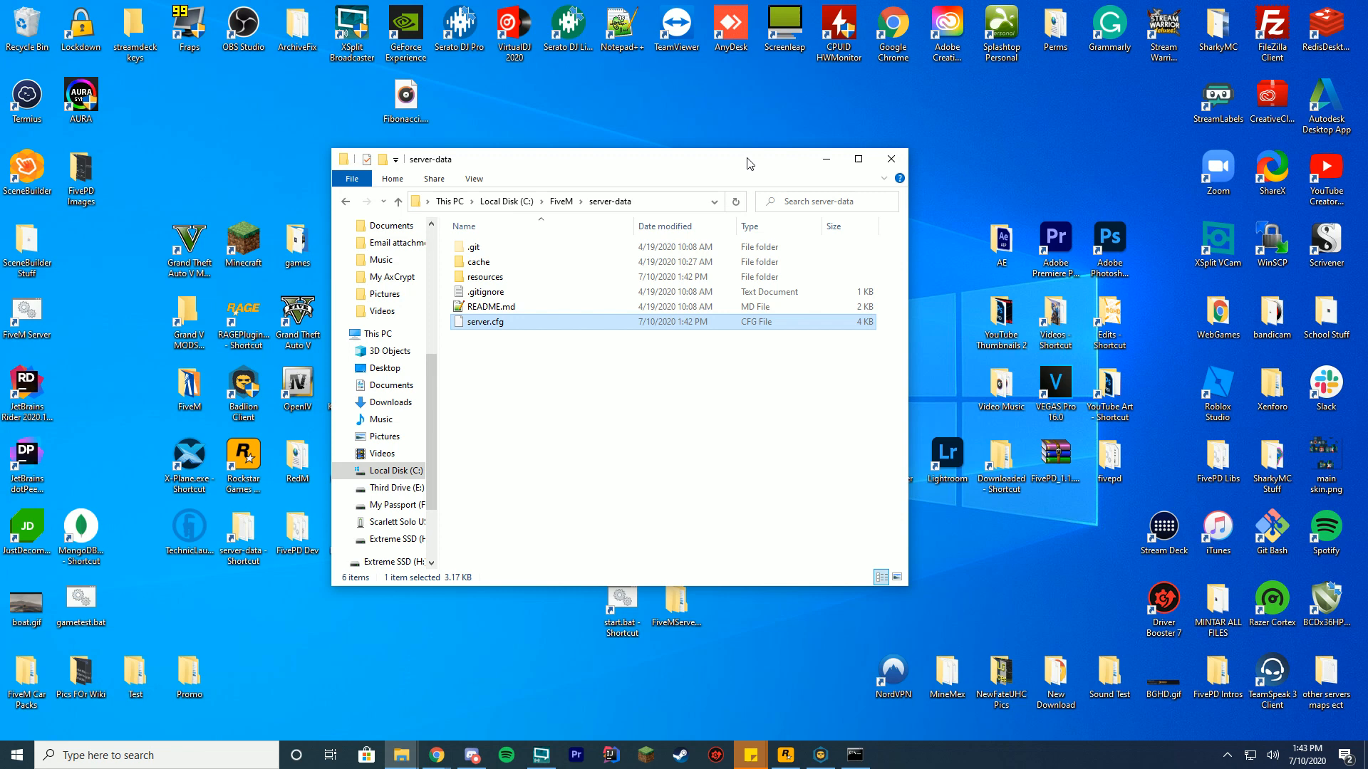
double_click(490, 276)
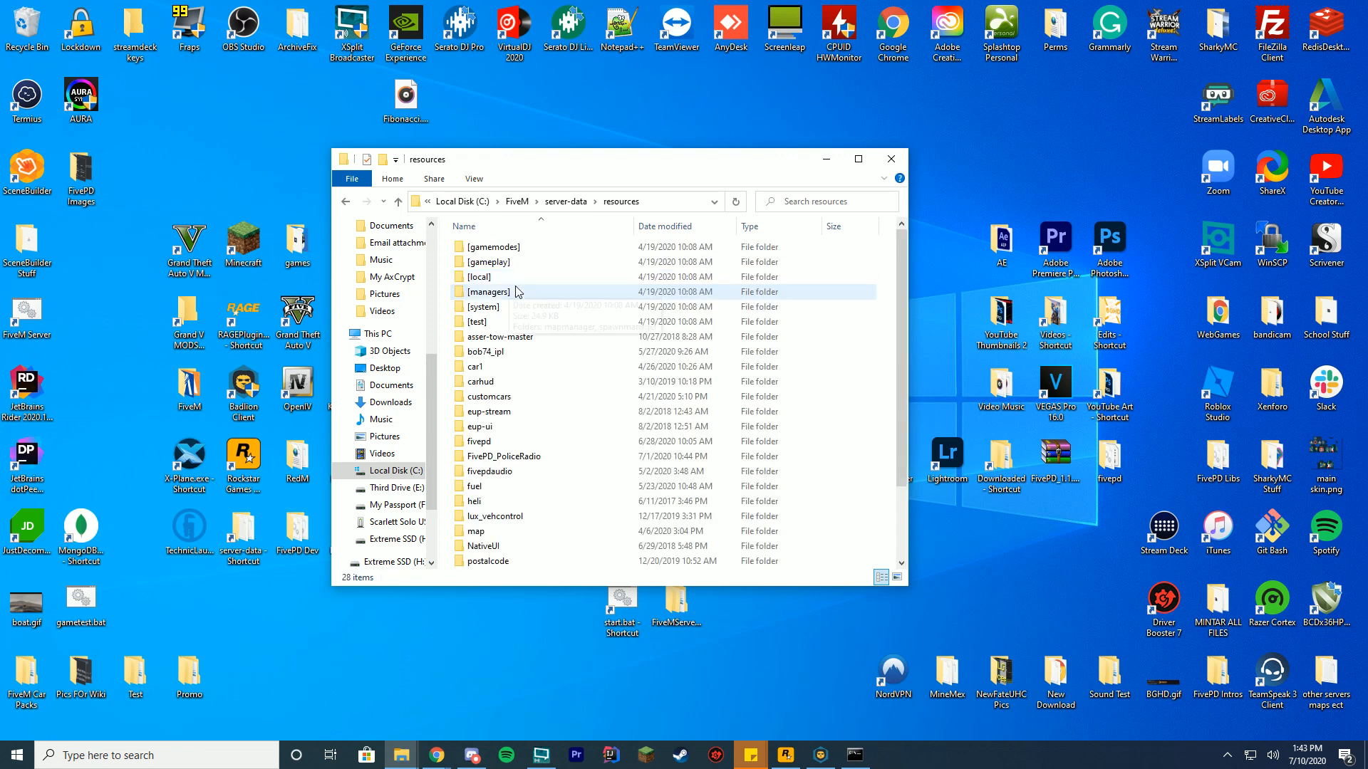
scroll(559, 470, "down", 2)
double_click(487, 561)
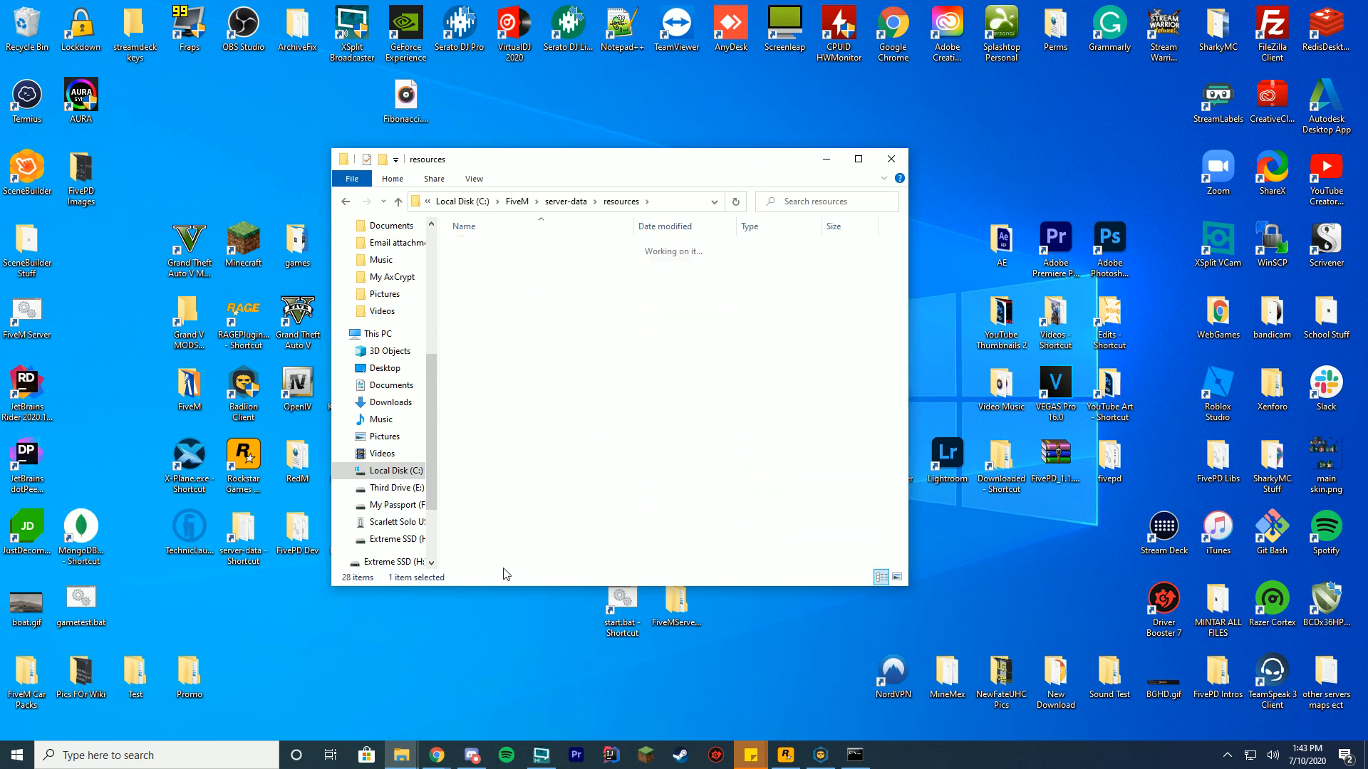
left_click(495, 263)
right_click(497, 268)
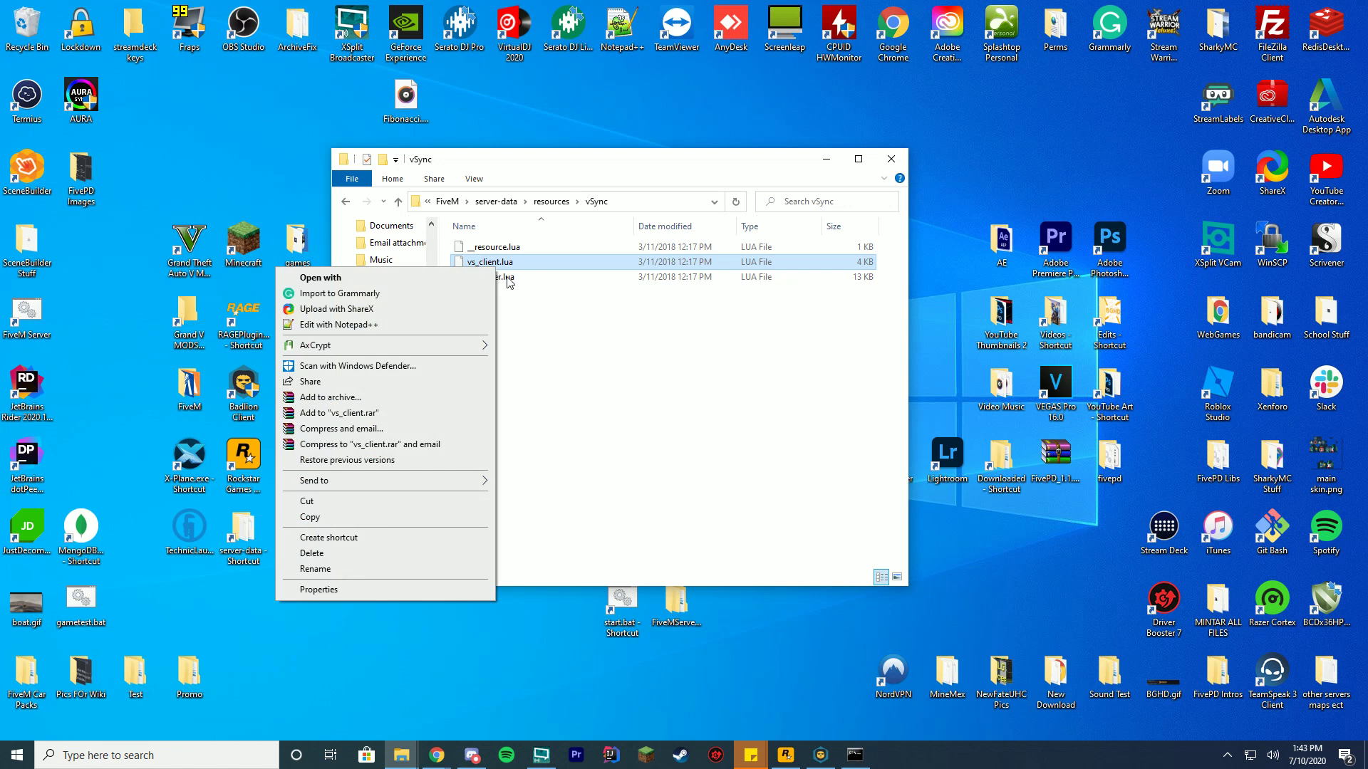
left_click(319, 335)
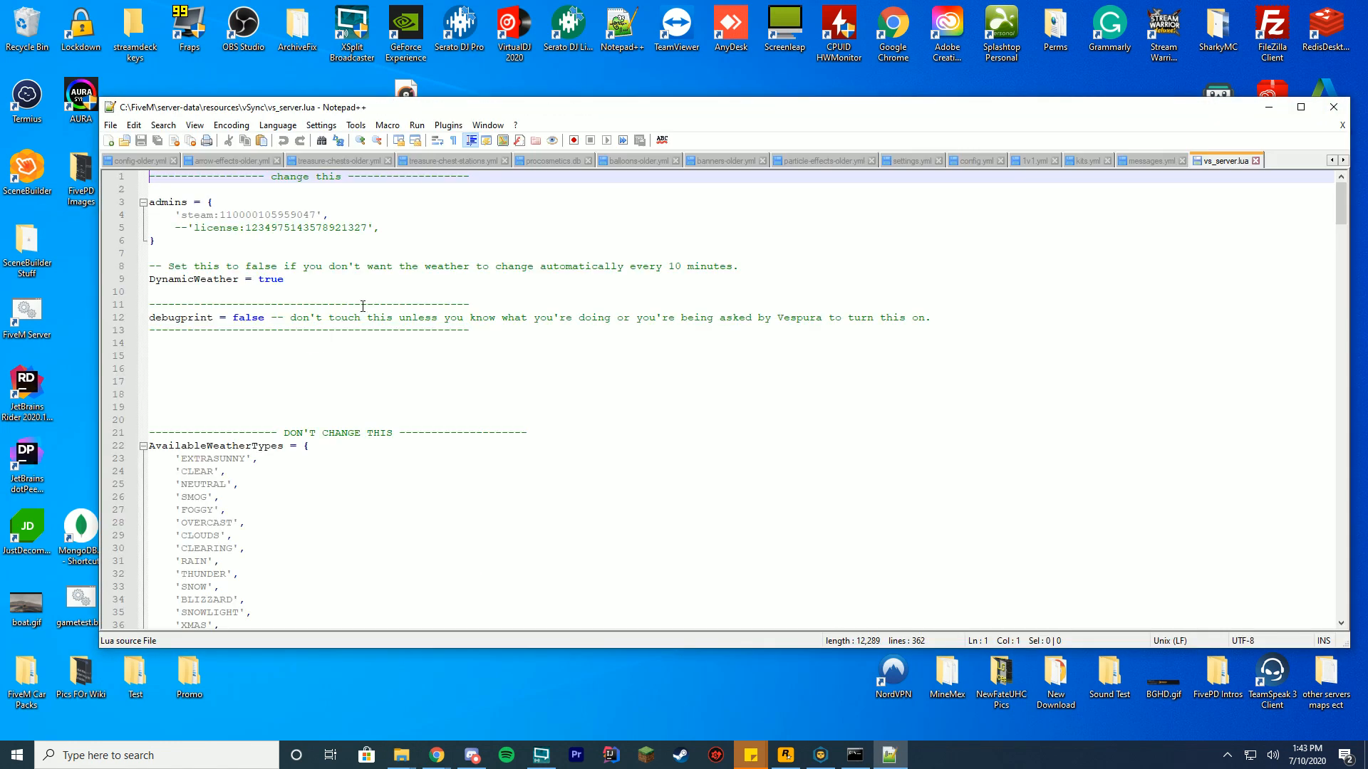
- Inspect the existing steam ID on line 4 of the admins table, then switch to the browser
left_click(421, 227)
left_click(265, 206)
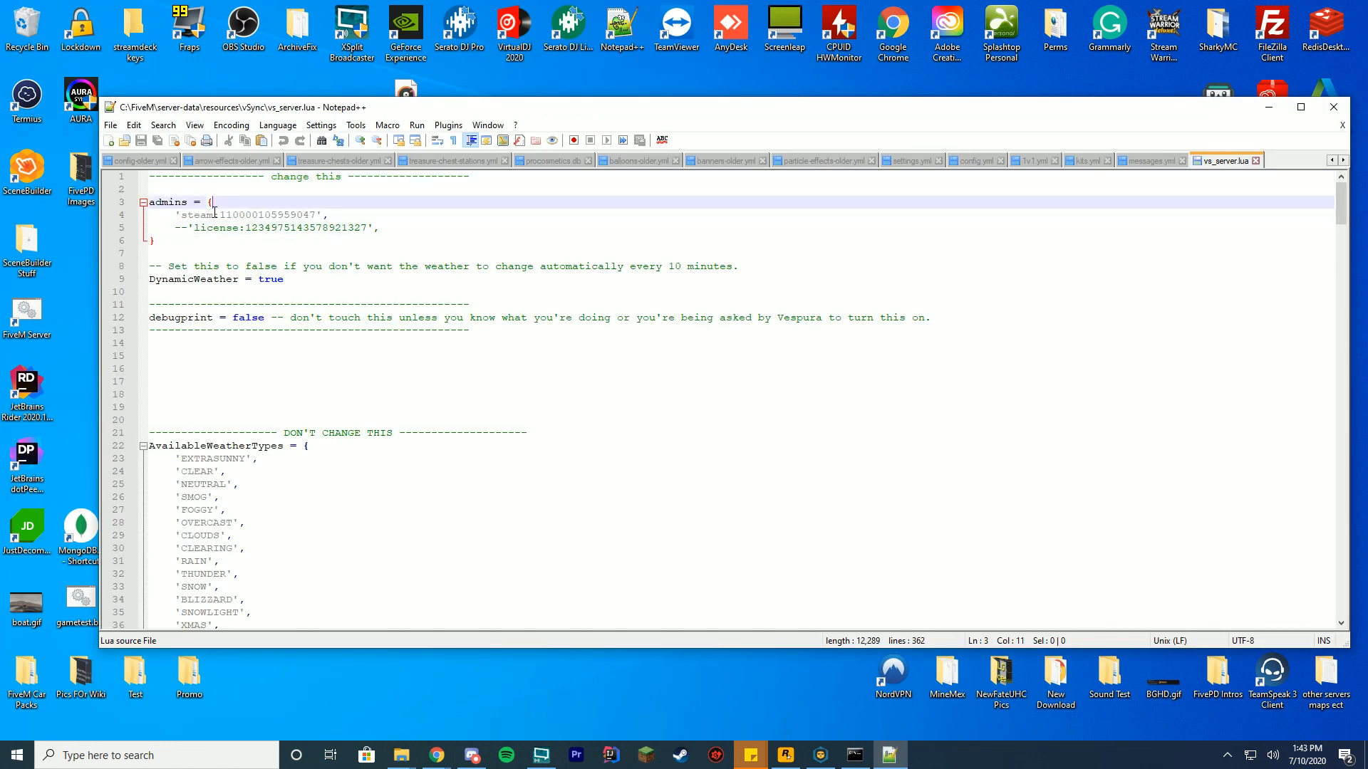
left_click_drag(216, 215, 330, 216)
left_click(400, 212)
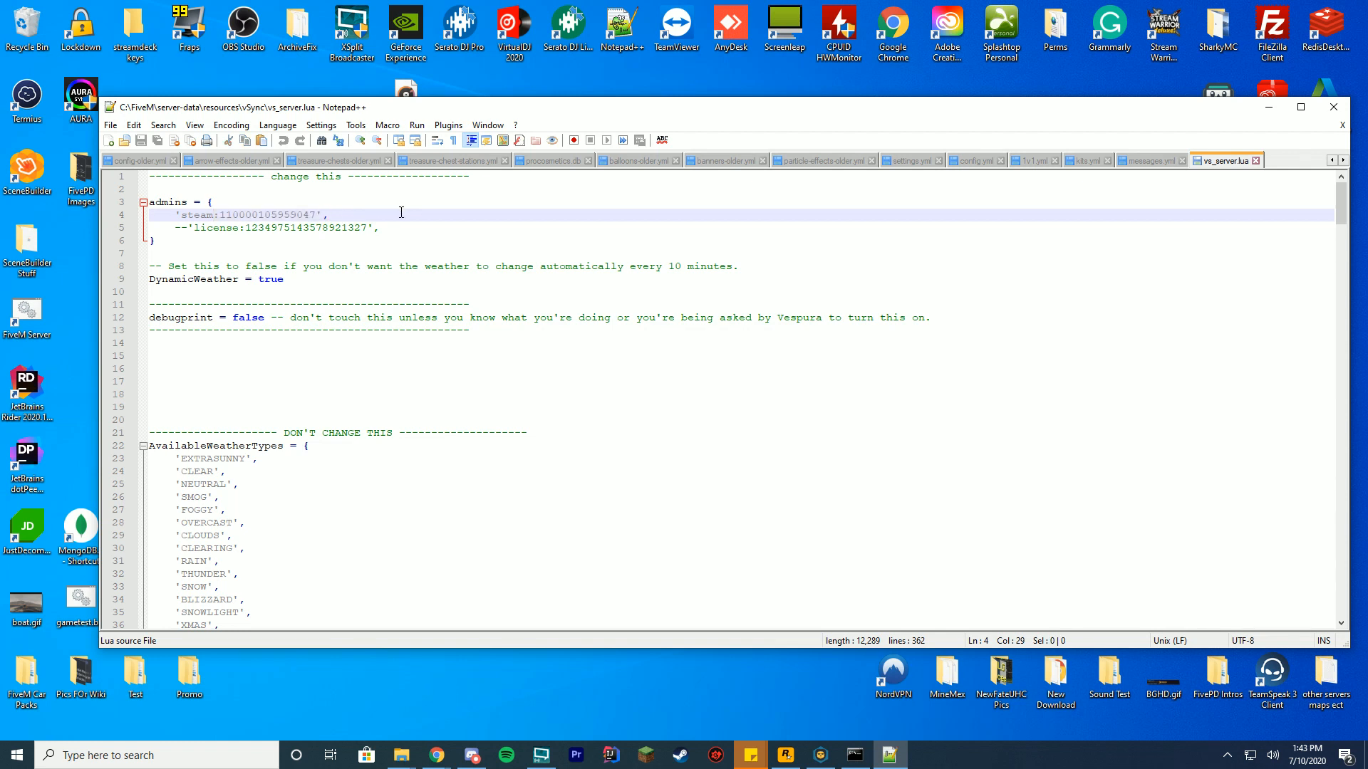
left_click_drag(187, 218, 246, 215)
left_click(380, 214)
key("alt+Tab")
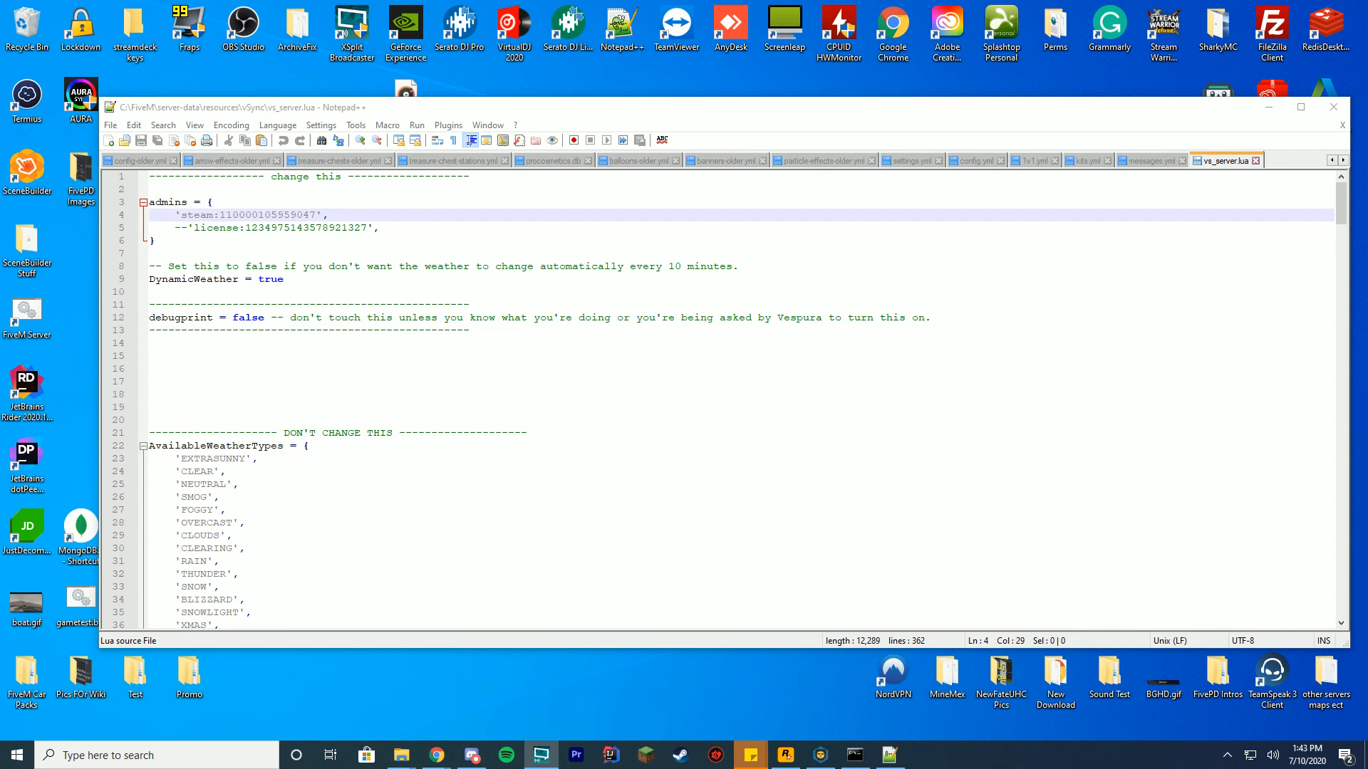
key("alt+Tab")
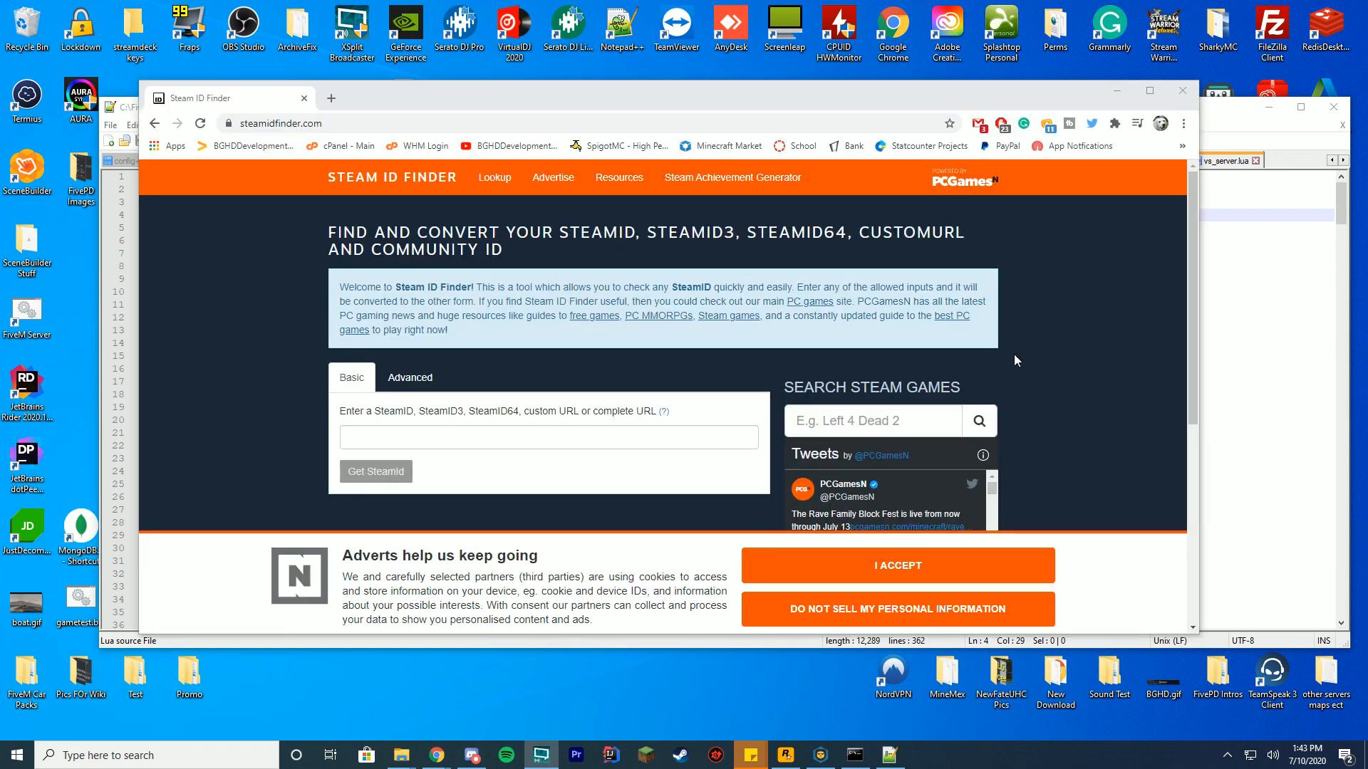
scroll(1024, 322, "down", 1)
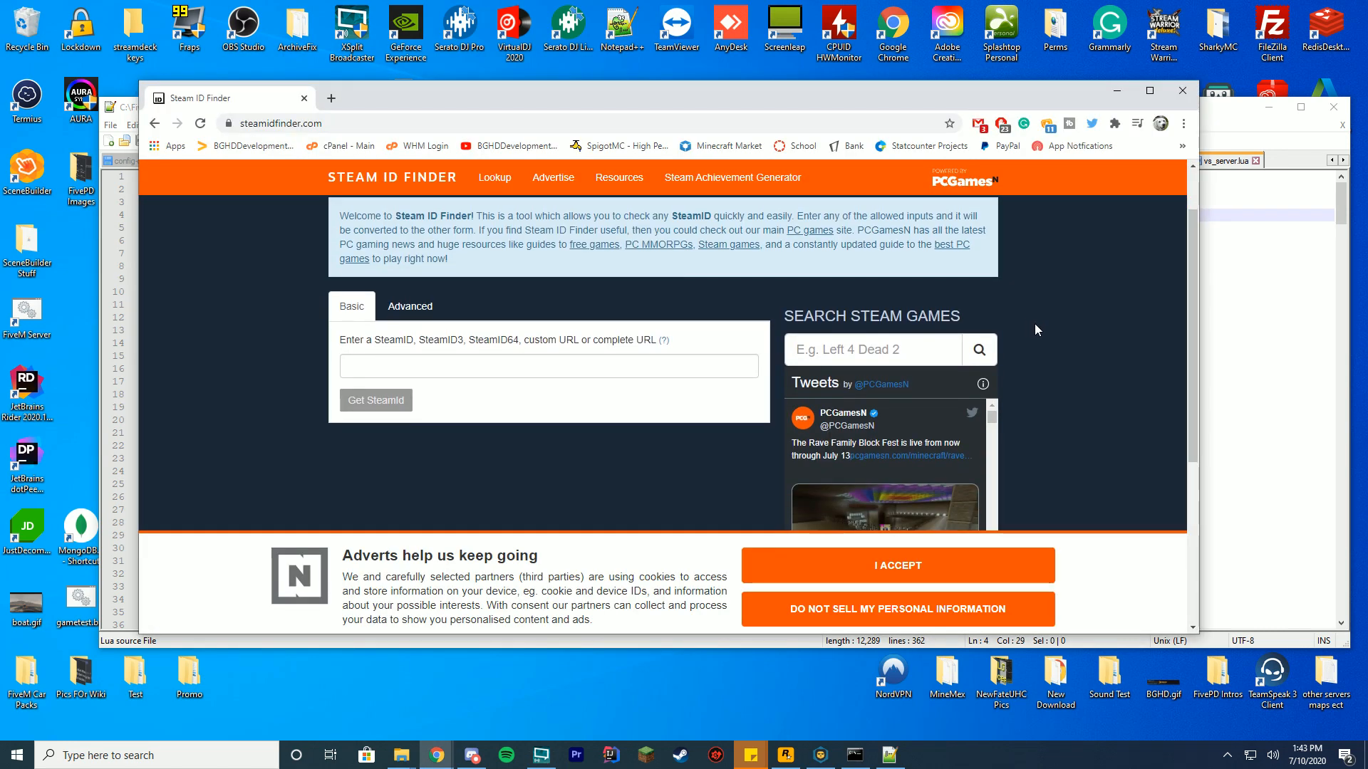
scroll(1059, 331, "up", 1)
scroll(1058, 332, "down", 2)
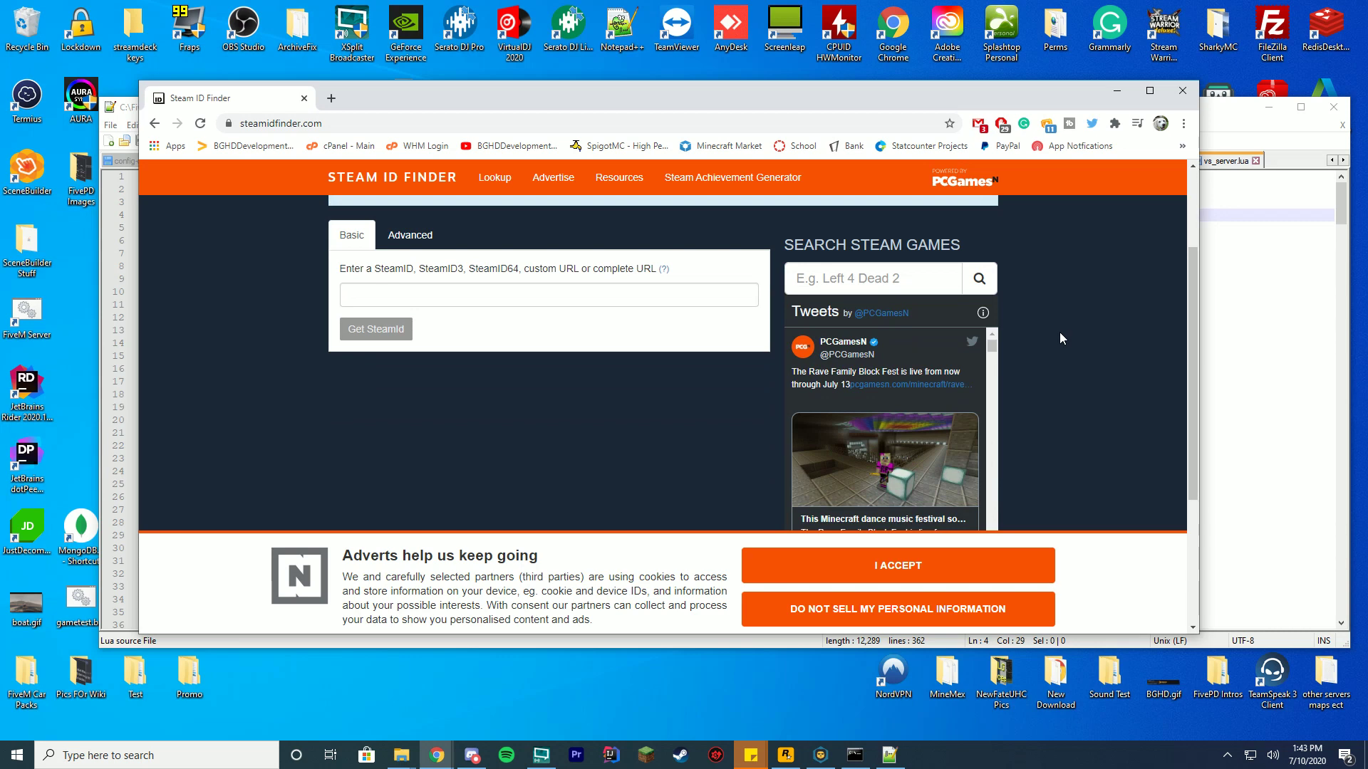
left_click(540, 295)
type("noodles0")
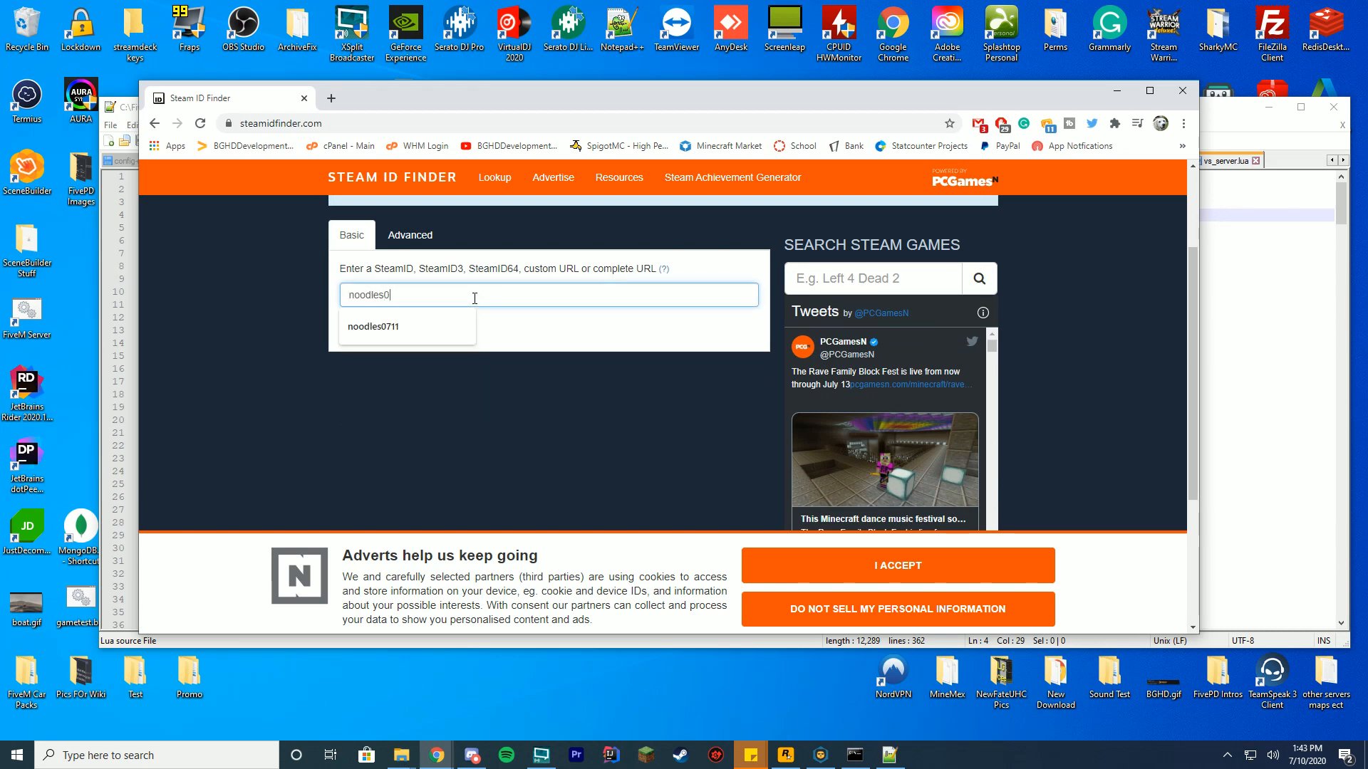
type("7111")
key("Return")
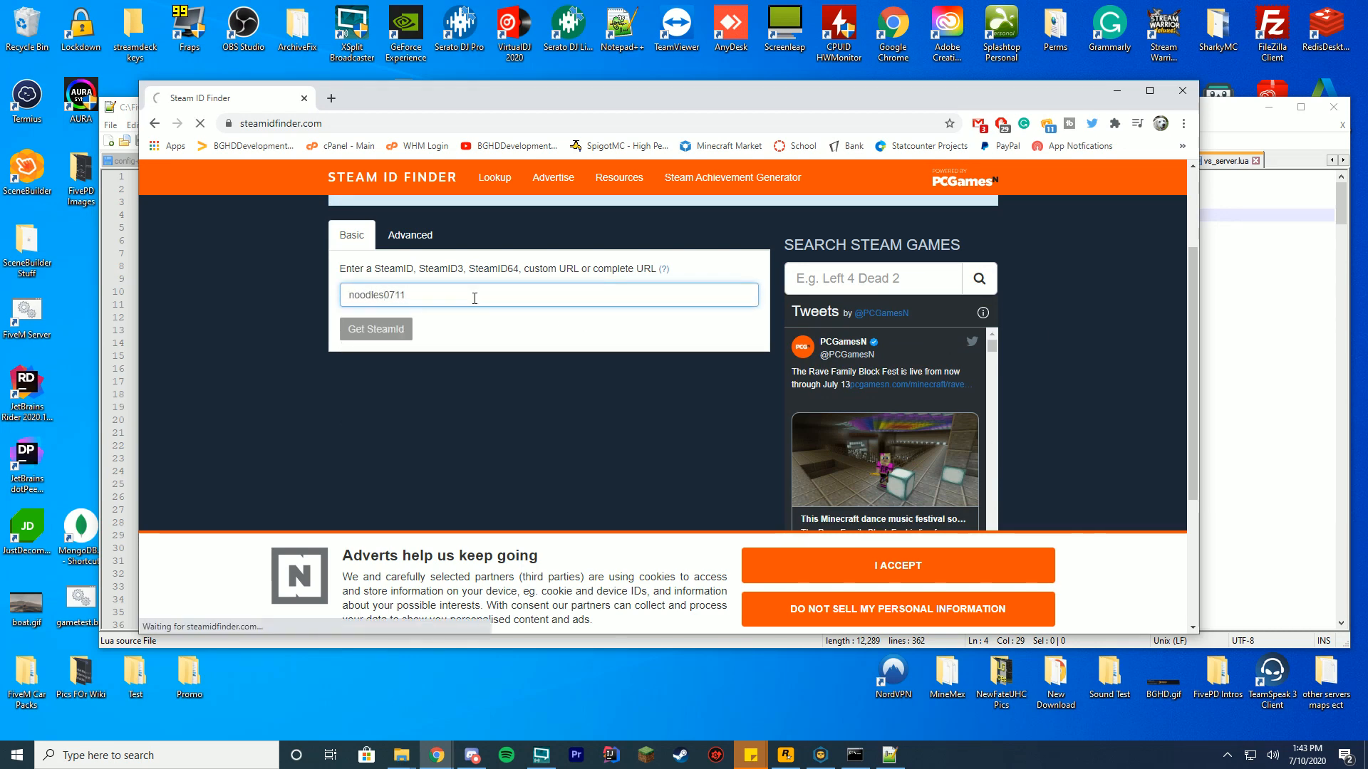
scroll(475, 298, "down", 2)
double_click(428, 247)
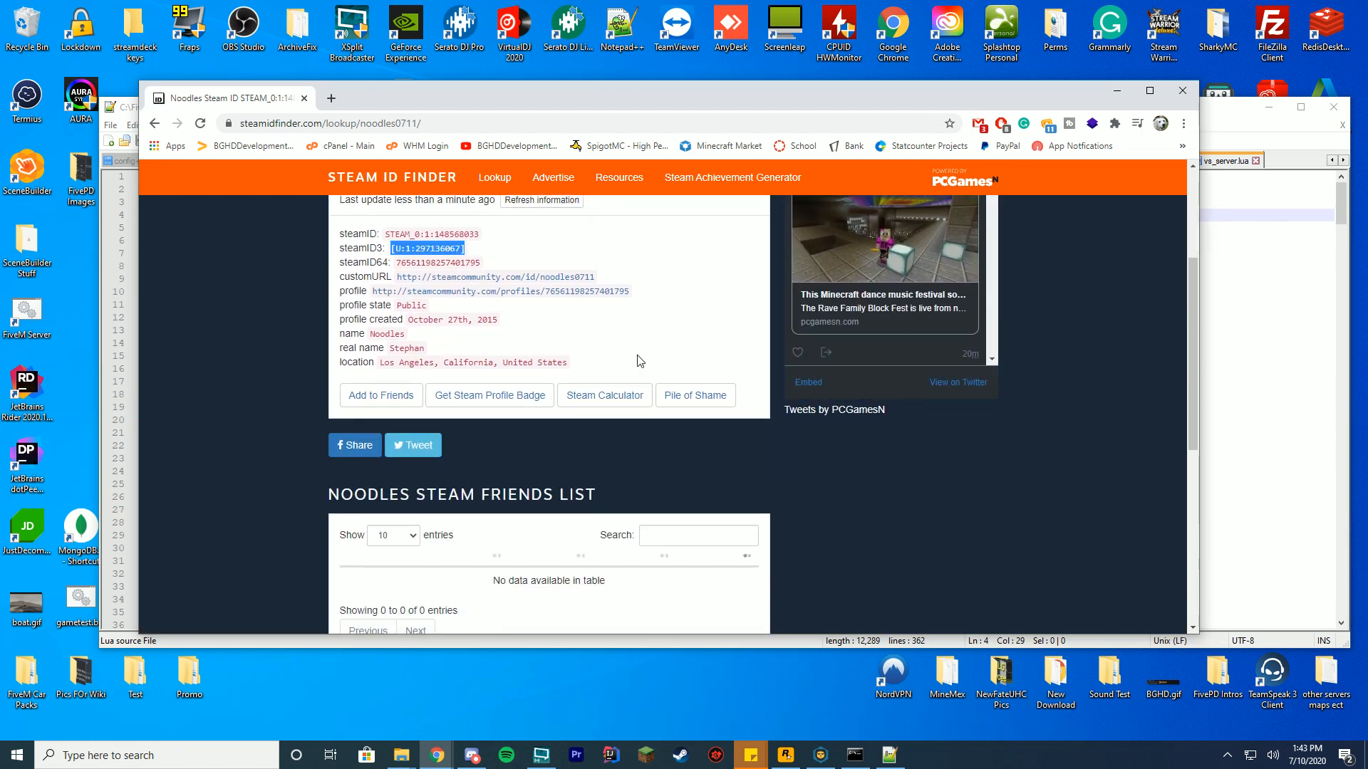
- Copy the steamID64 value and paste it over the old admin ID on line 4, then save
double_click(386, 334)
left_click_drag(461, 101, 876, 100)
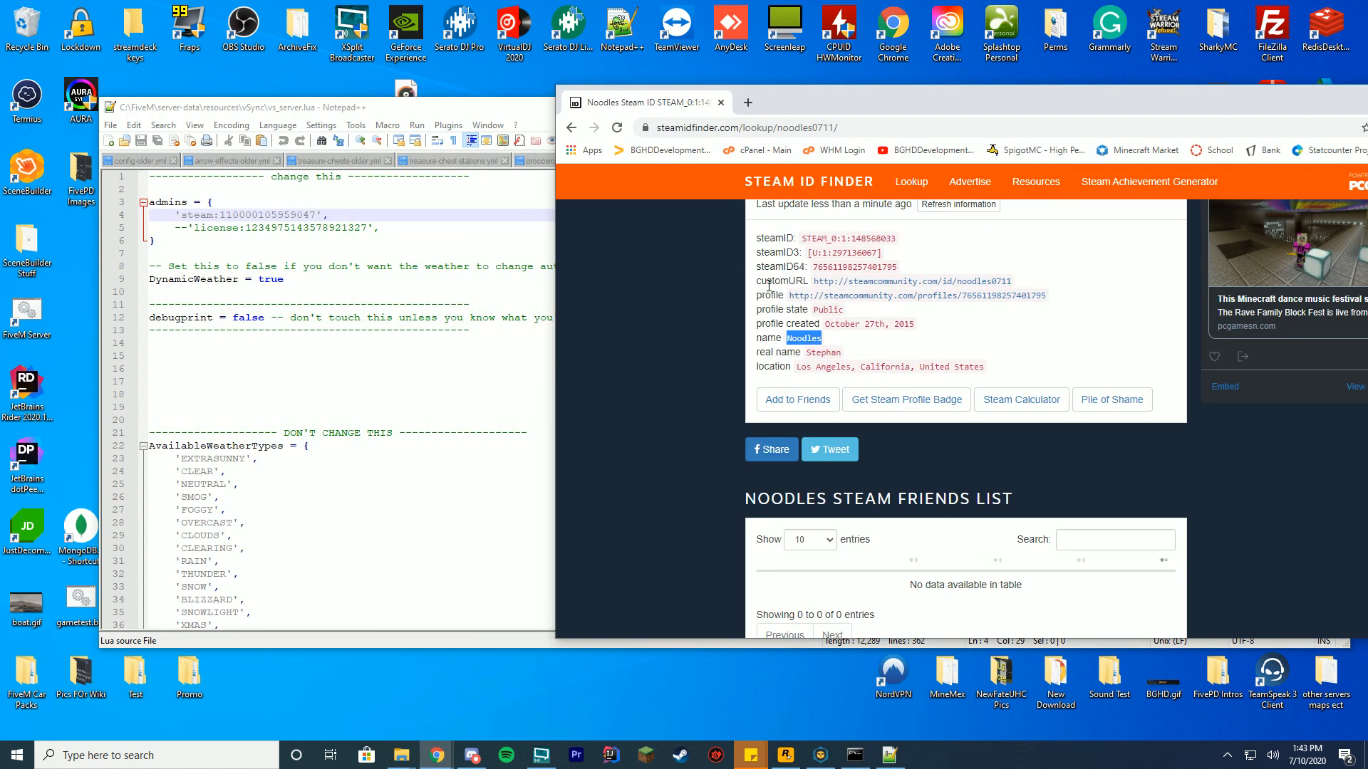
left_click_drag(812, 267, 899, 266)
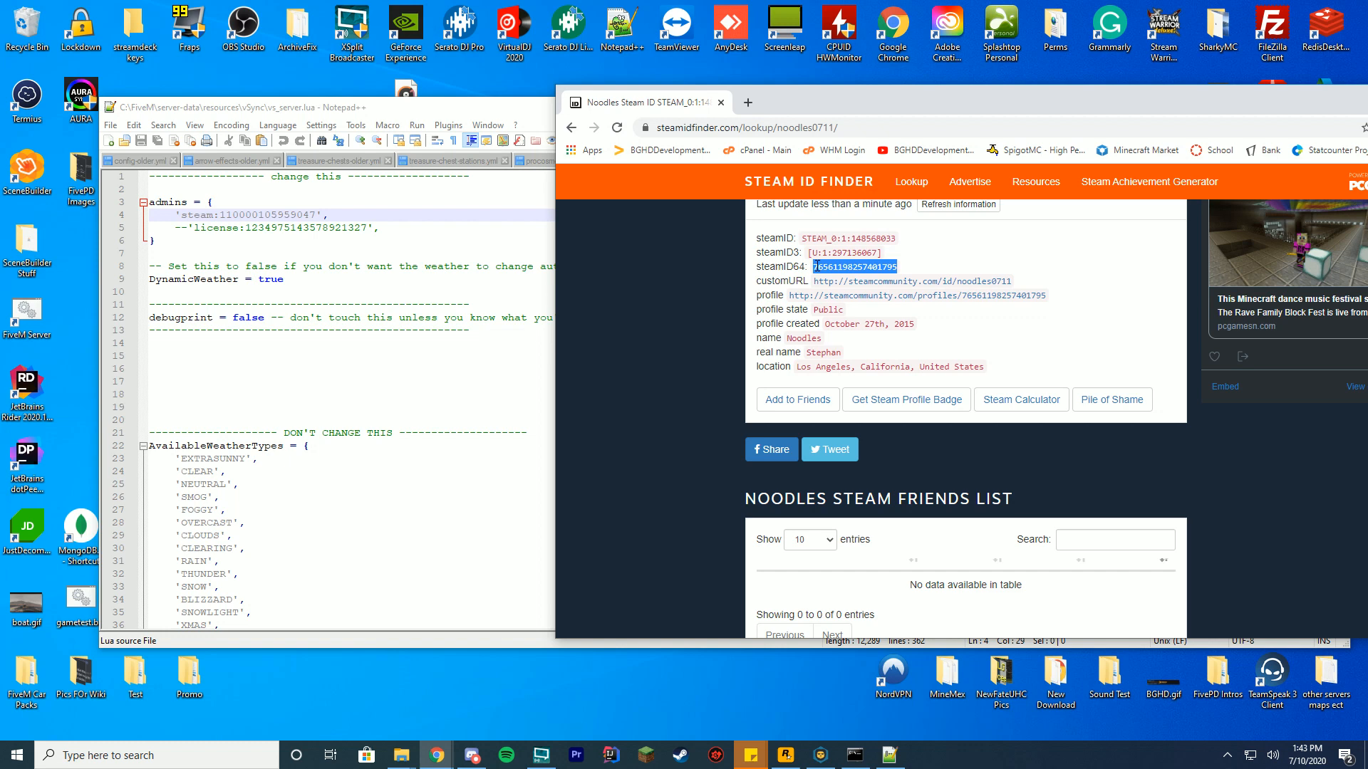
right_click(898, 267)
left_click(940, 280)
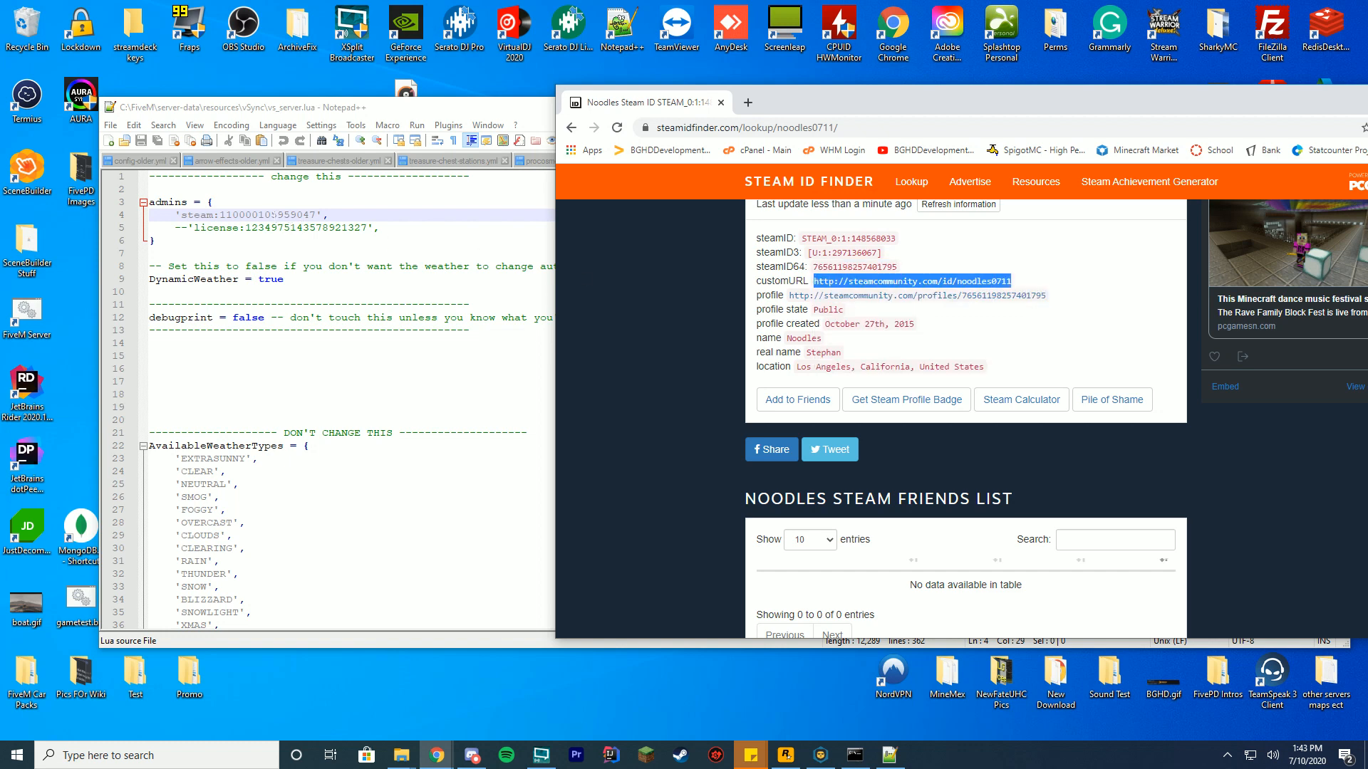
key("alt+Tab")
key("ctrl+v")
key("ctrl+s")
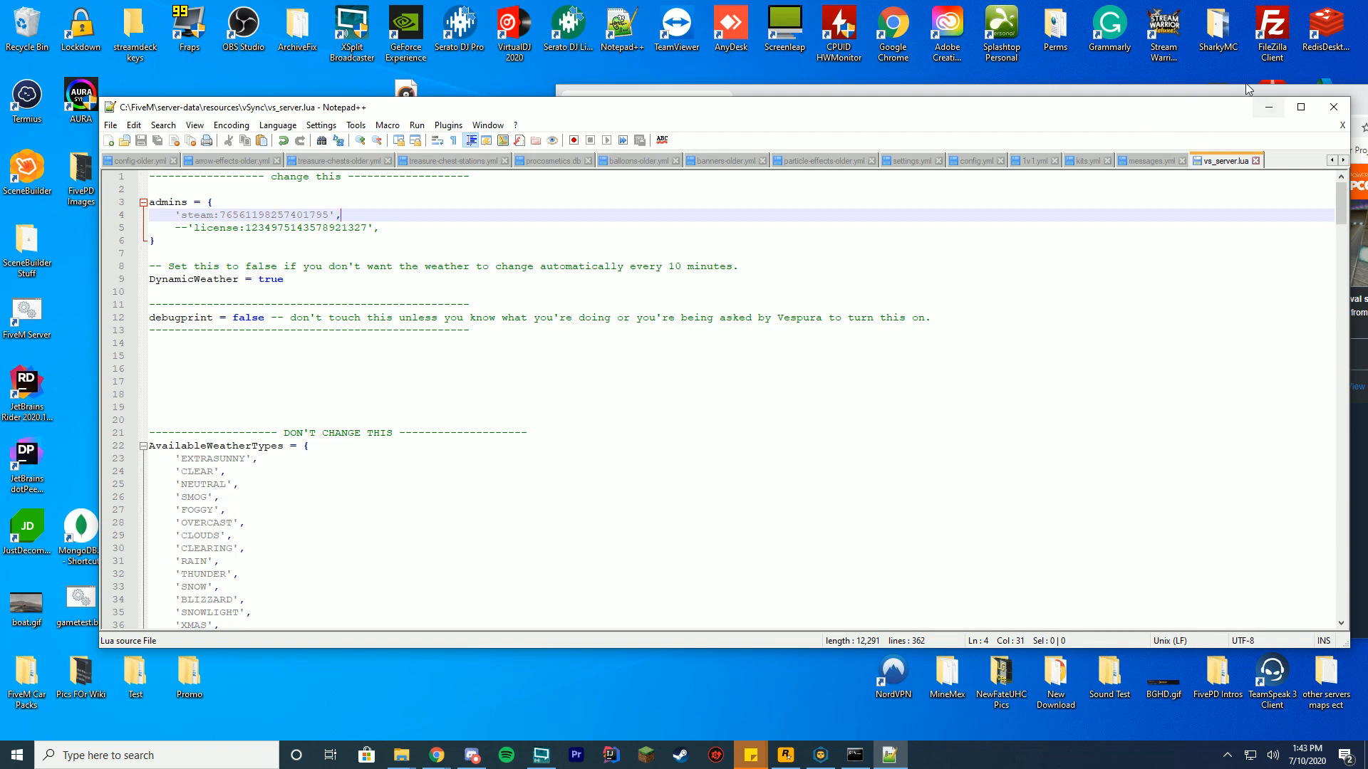
- Minimize the browser, check the new steam ID and close Notepad++
left_click_drag(1245, 83, 1105, 139)
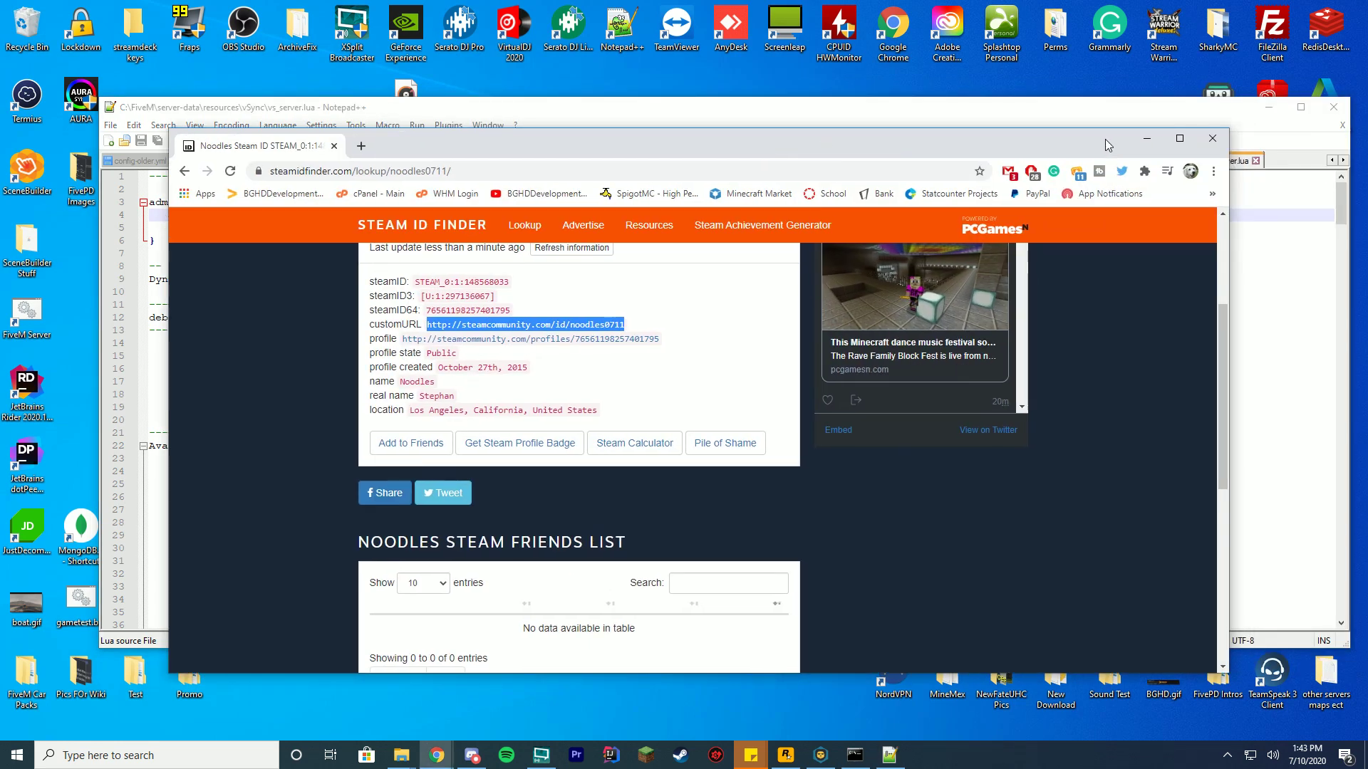
left_click(1123, 139)
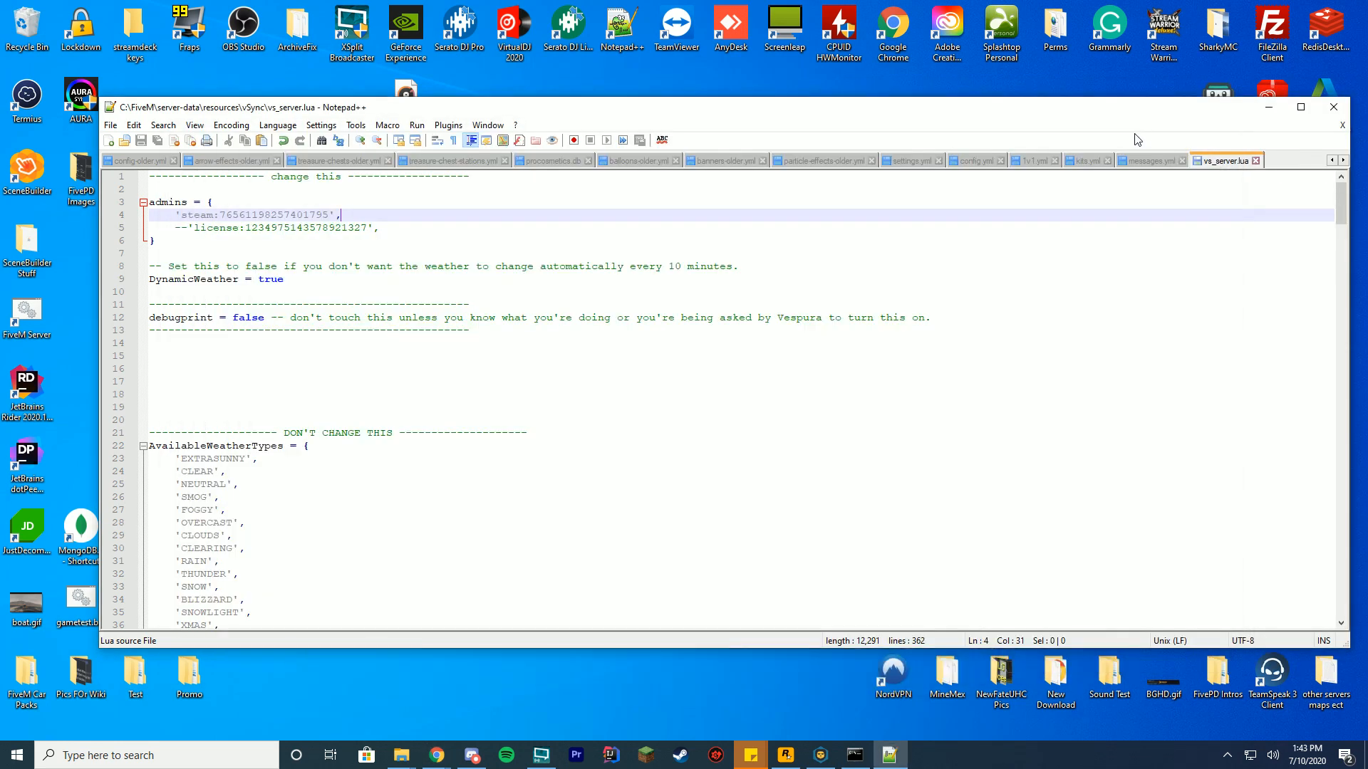
double_click(312, 220)
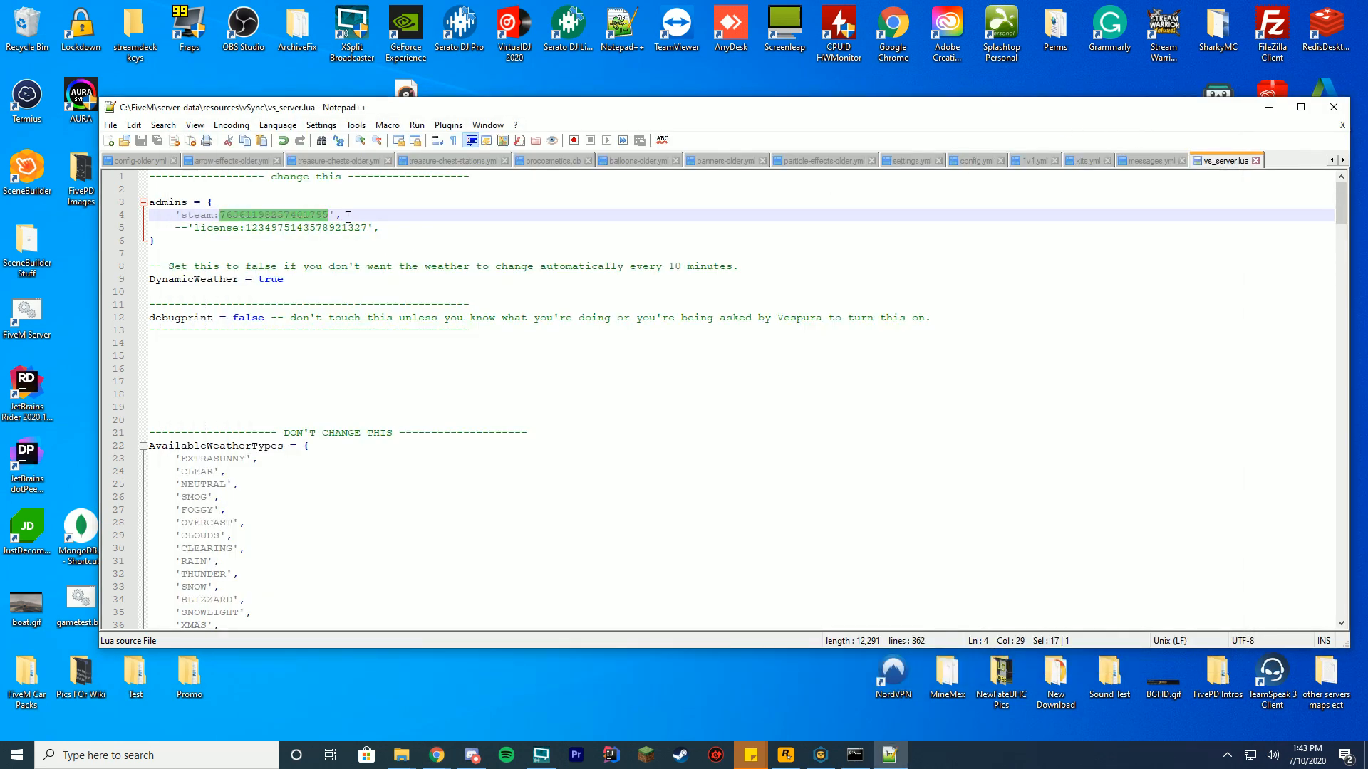
left_click(238, 218)
left_click(1334, 107)
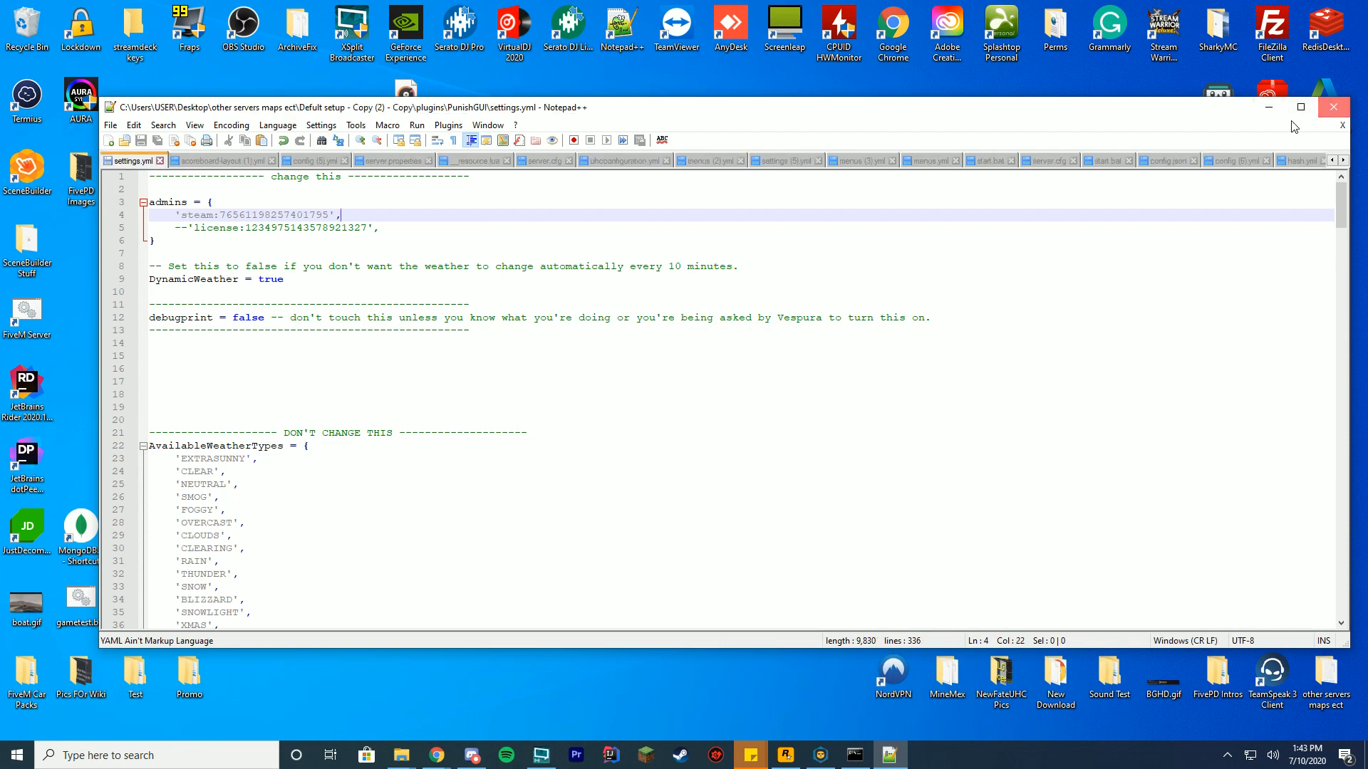
- Start the FiveM server from the desktop shortcut and launch the game to join it
double_click(34, 305)
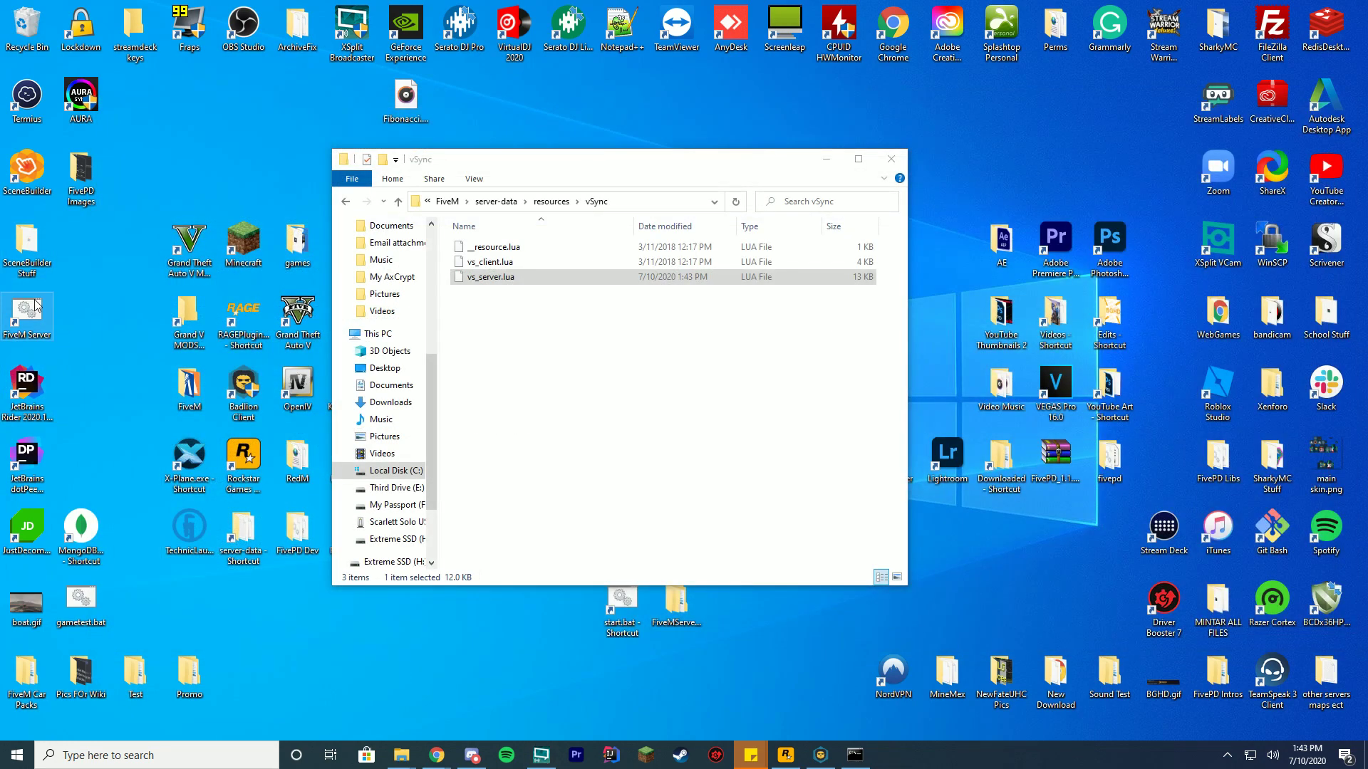
left_click(826, 159)
left_click(372, 516)
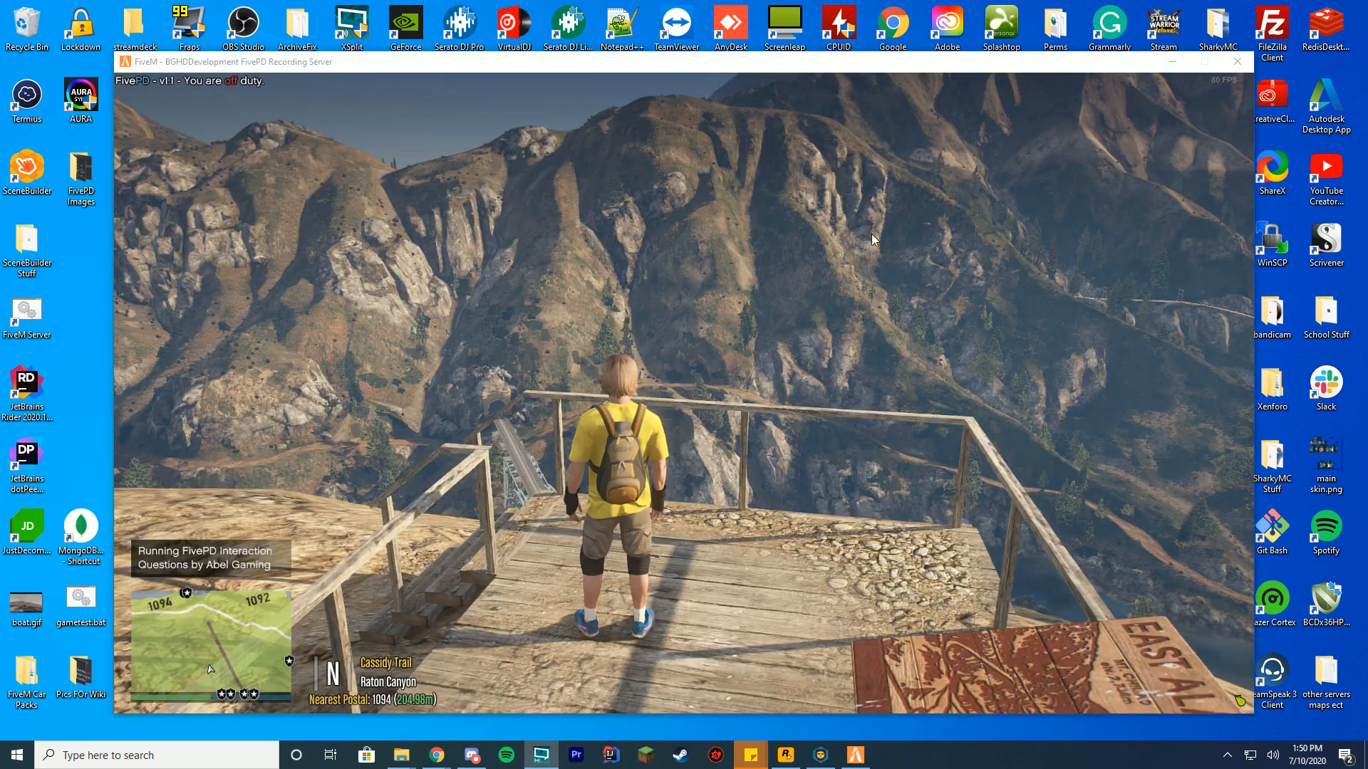
- Send the /time 12 0 chat command to set the clock to 12:00
key("w")
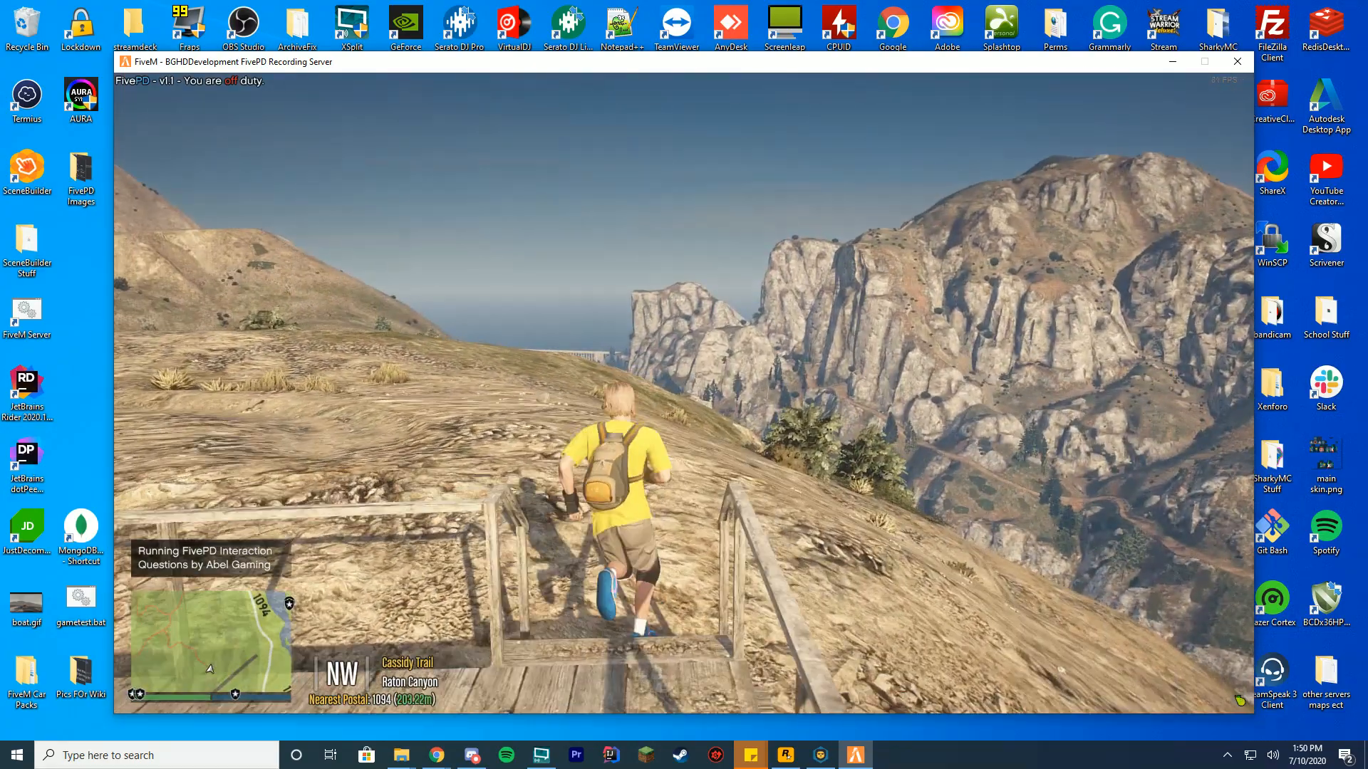
type("w")
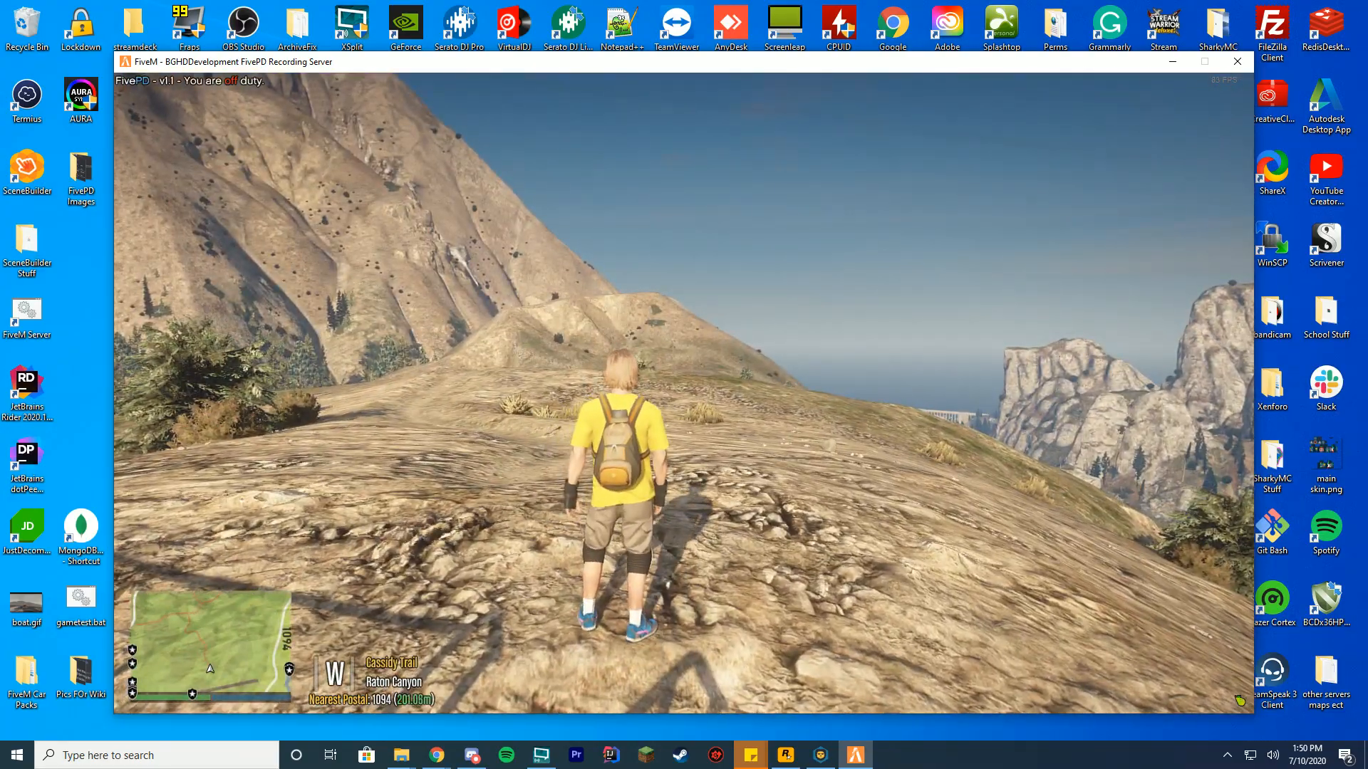
type("t/time ")
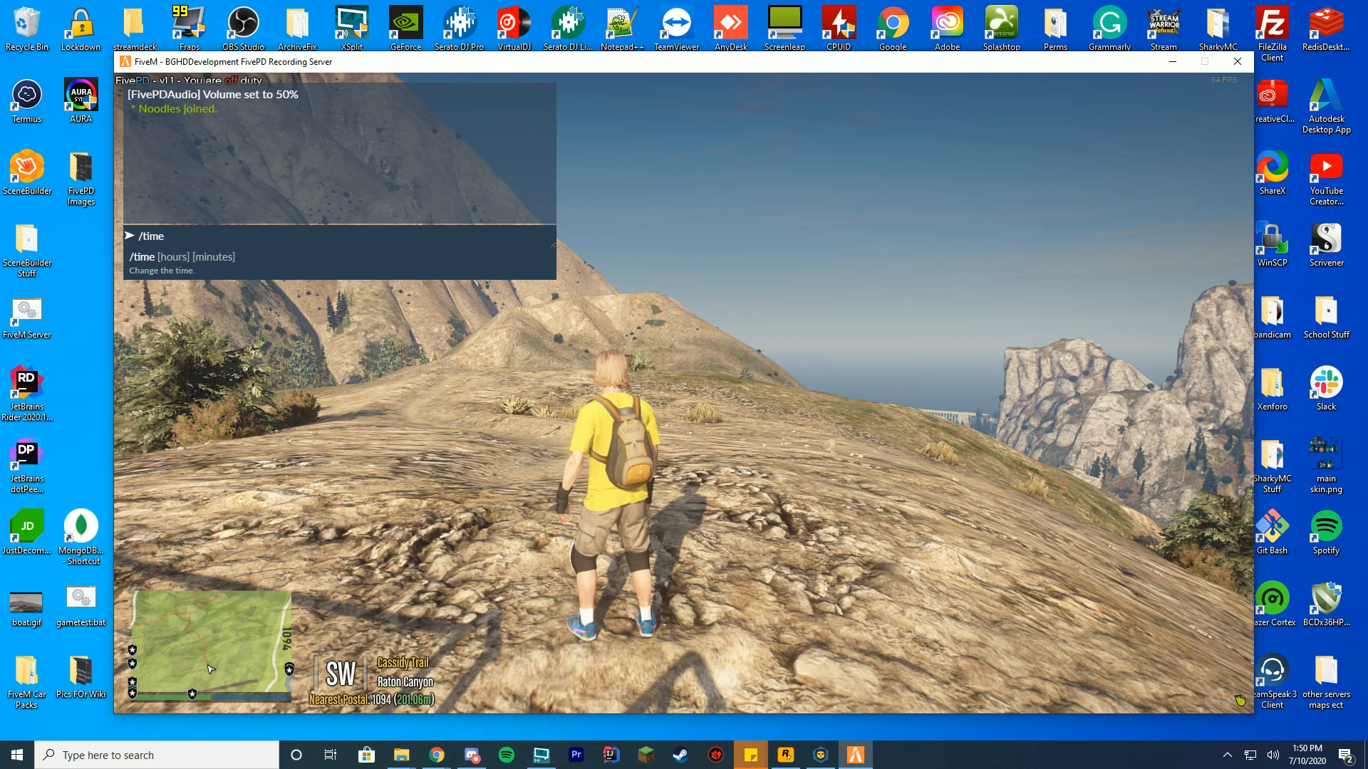
type("12 0")
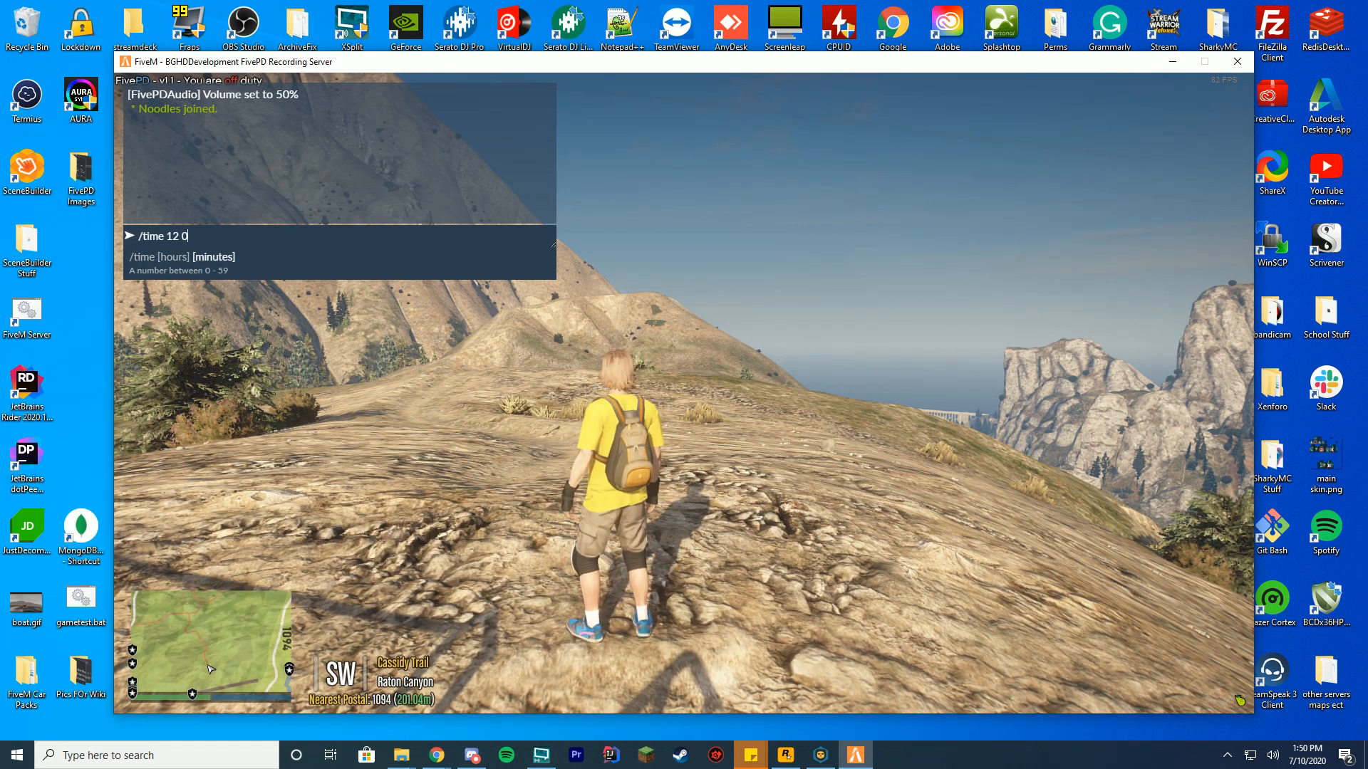
key("Return")
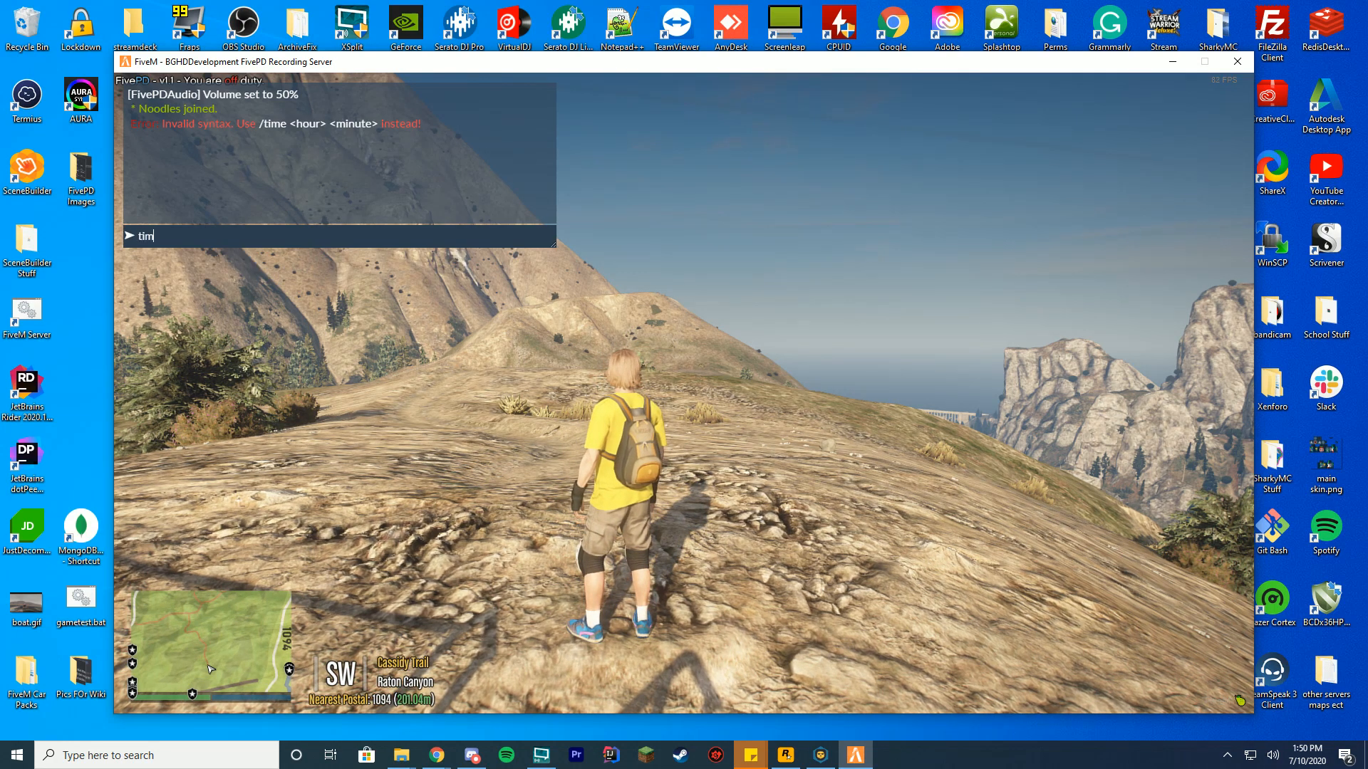
type("ti")
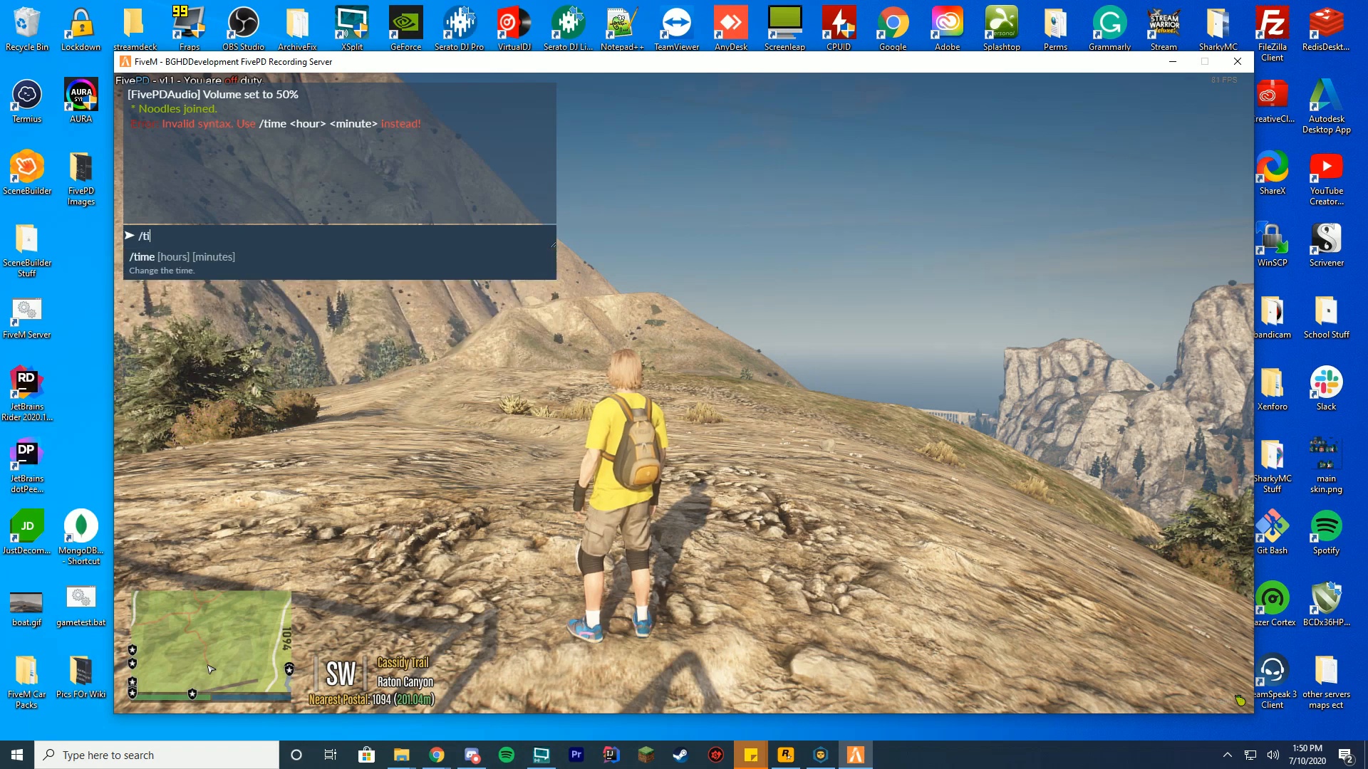
type("me w")
key("Return")
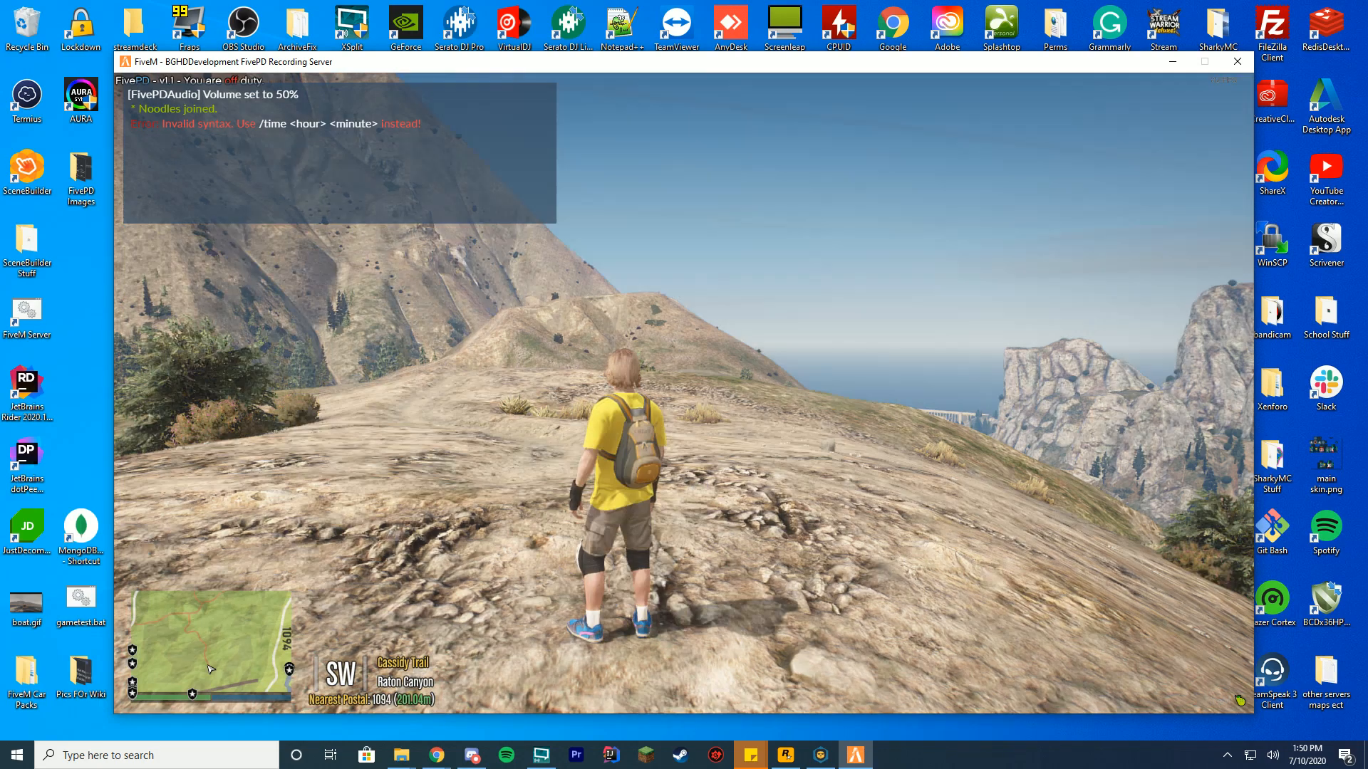
type("t/weather")
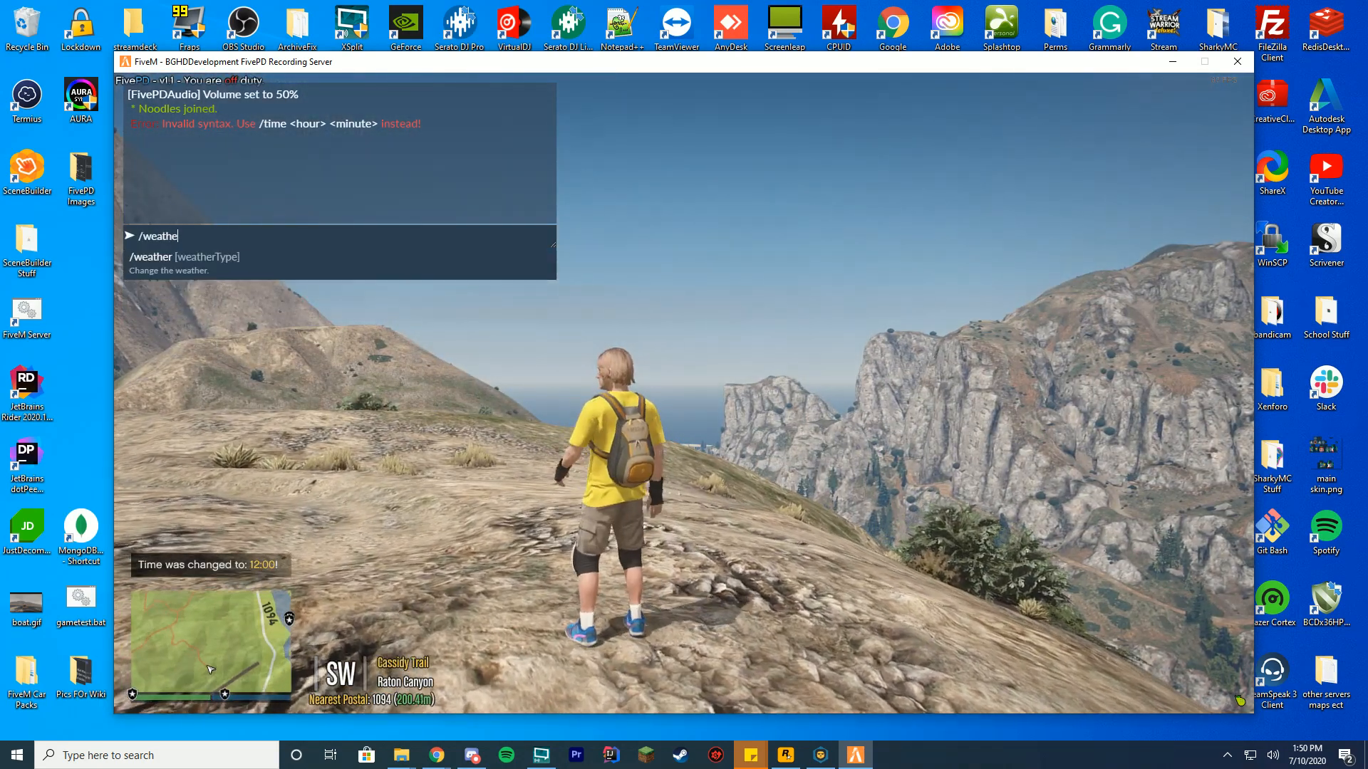
type(" ex")
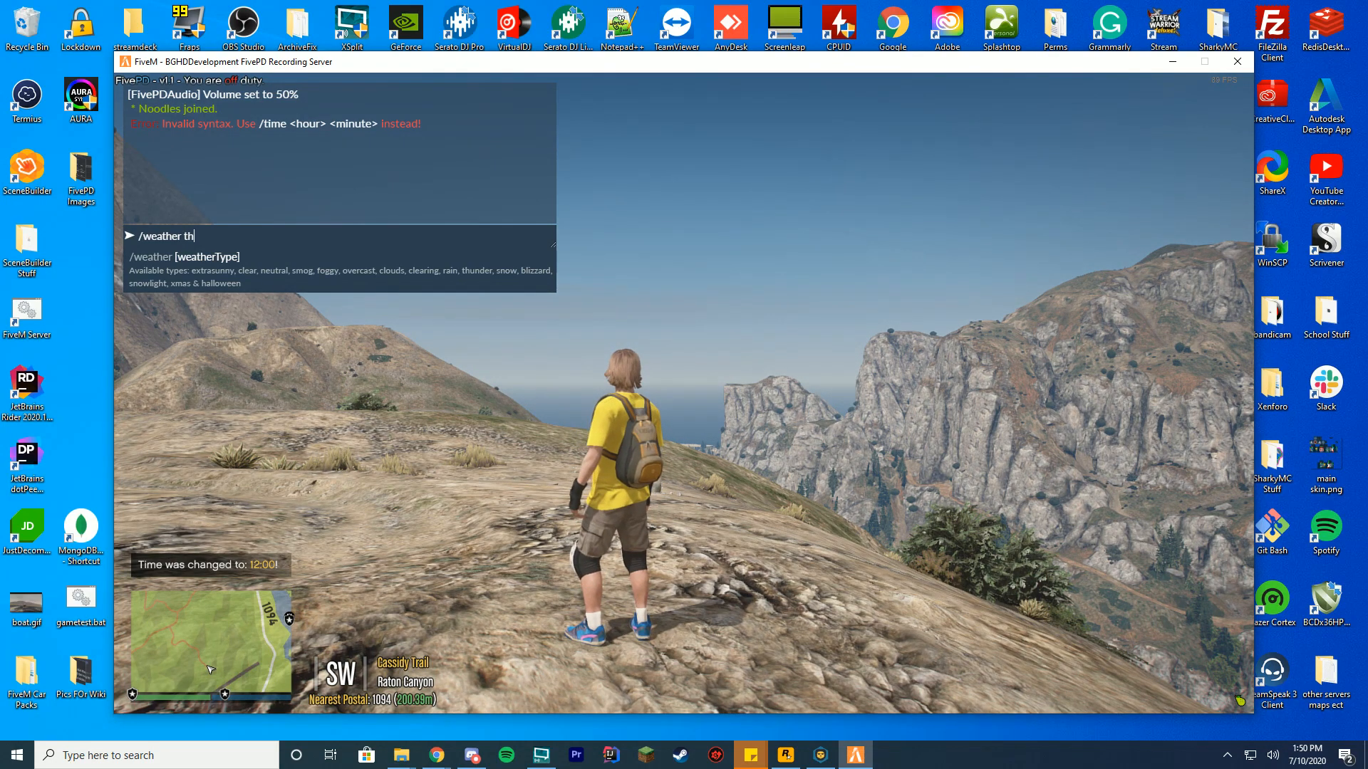
- Send /weather thunder and walk around to see the stormy sky
key("Return")
key("w")
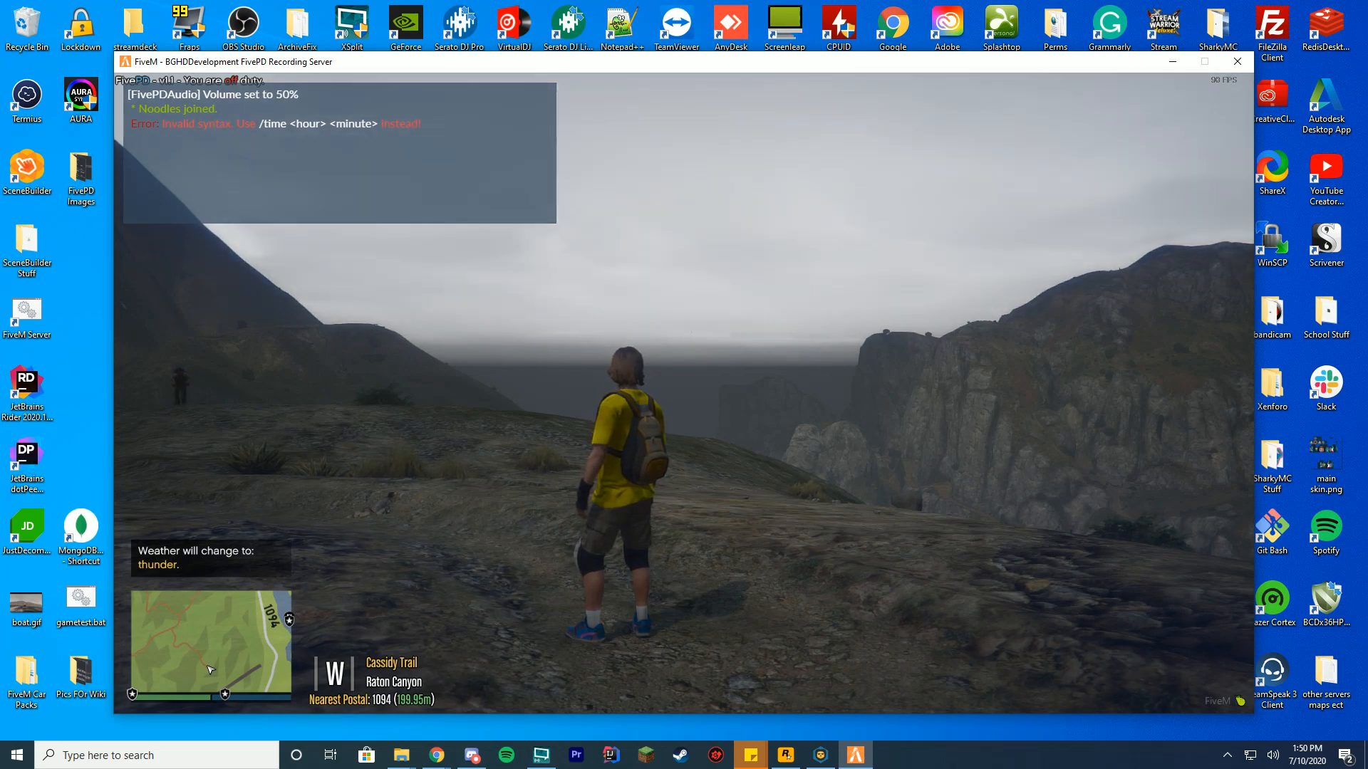
key("w")
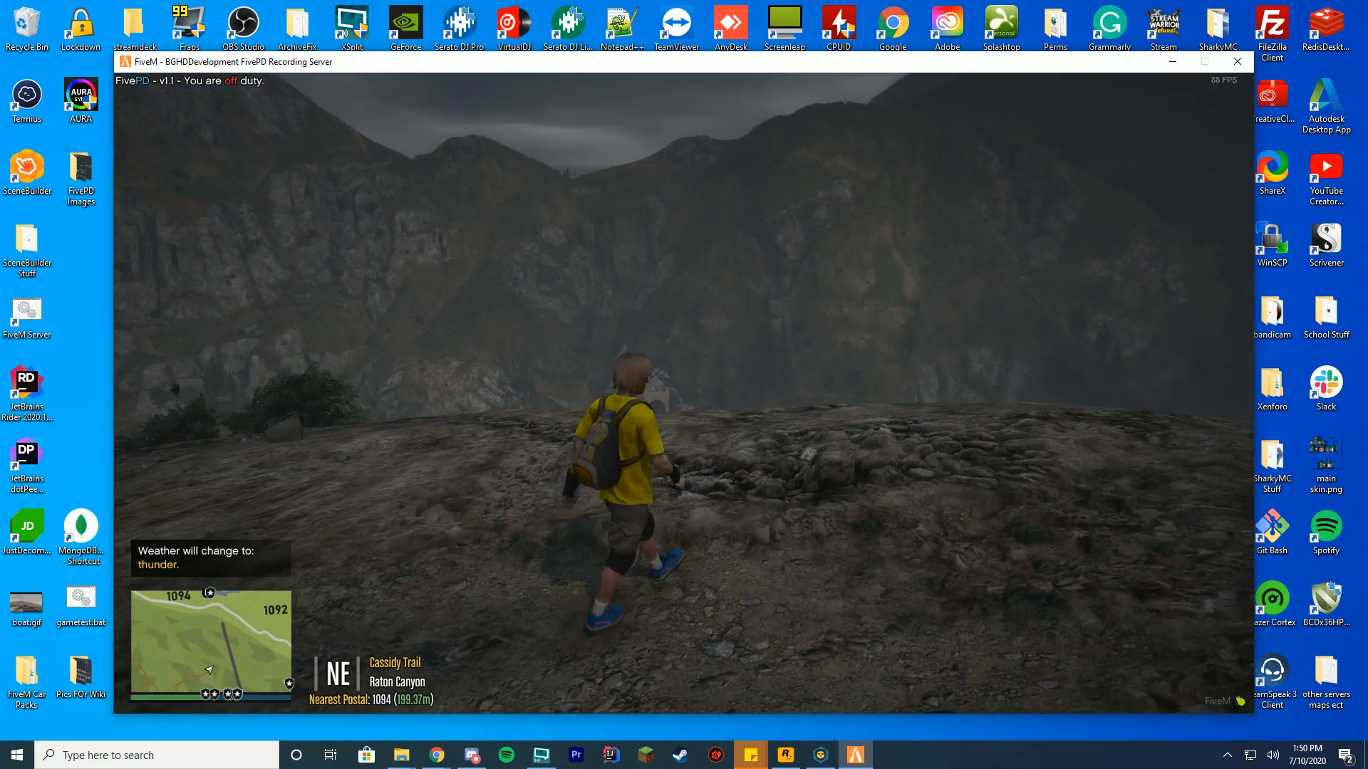
key("s")
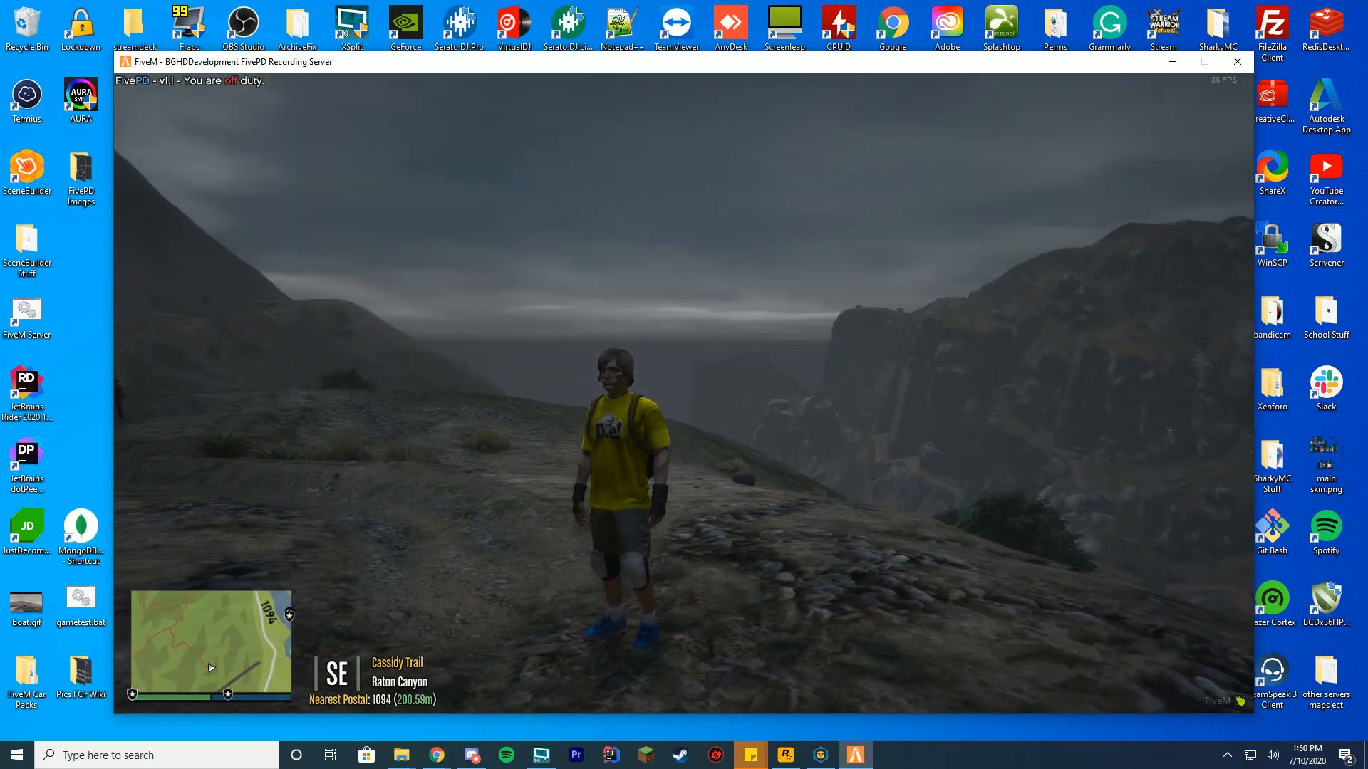
type("t/morning")
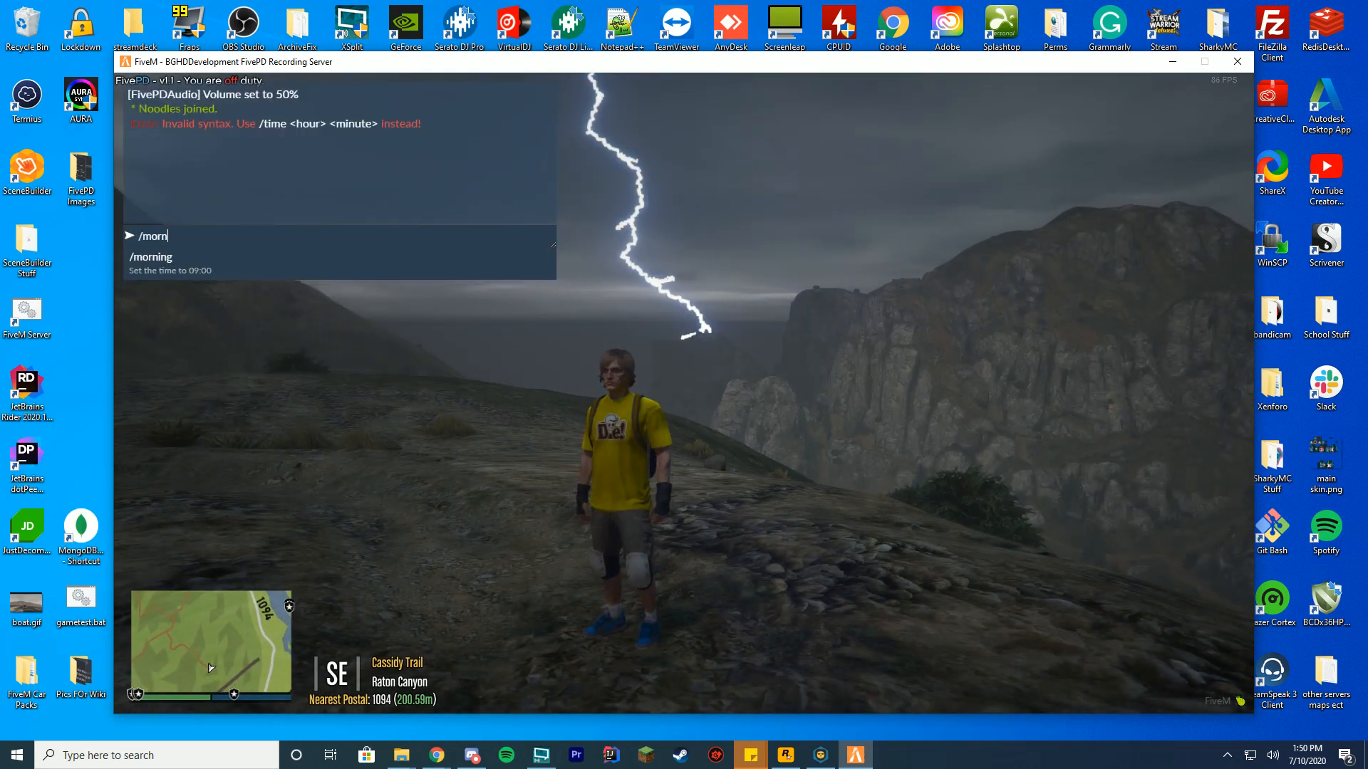
- Cycle the time through /morning, /night, /morning again, then set /weather extrasunny
key("Return")
type("t")
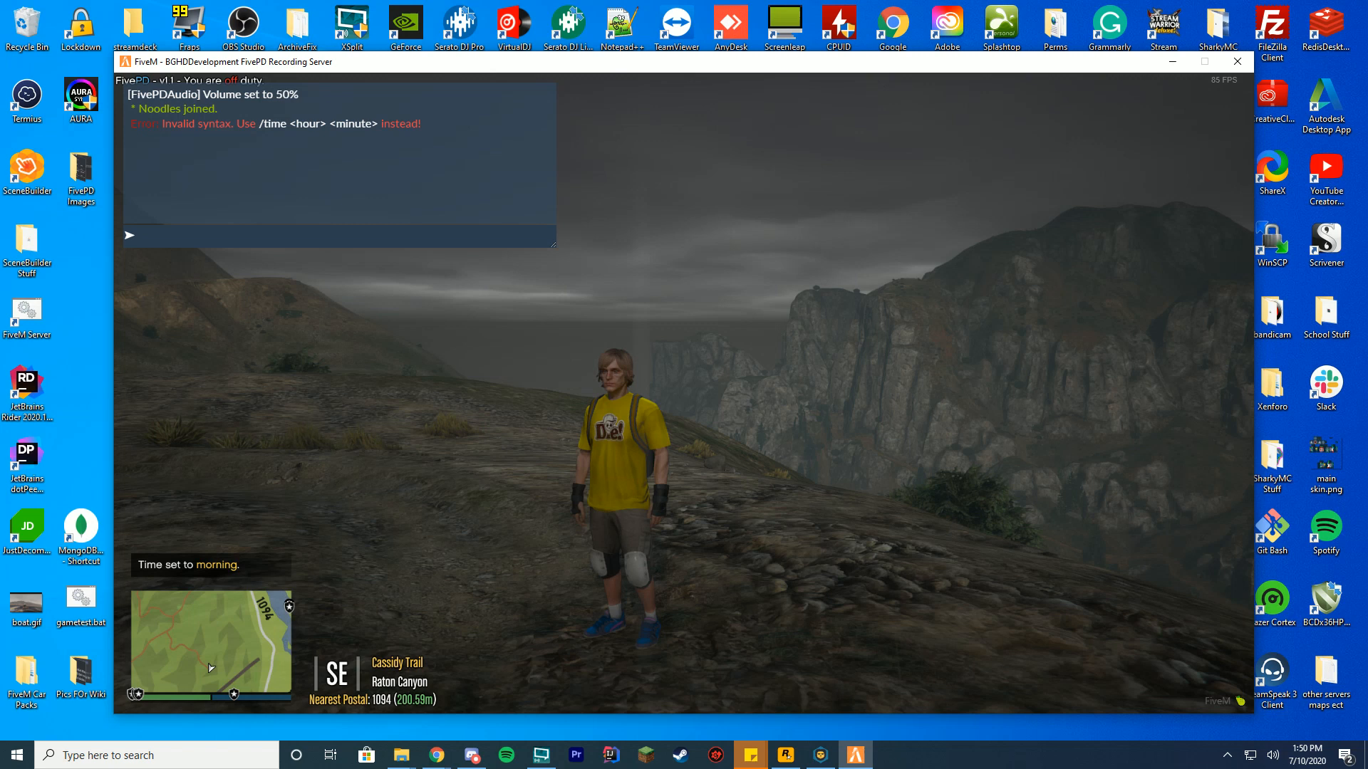
type("/night")
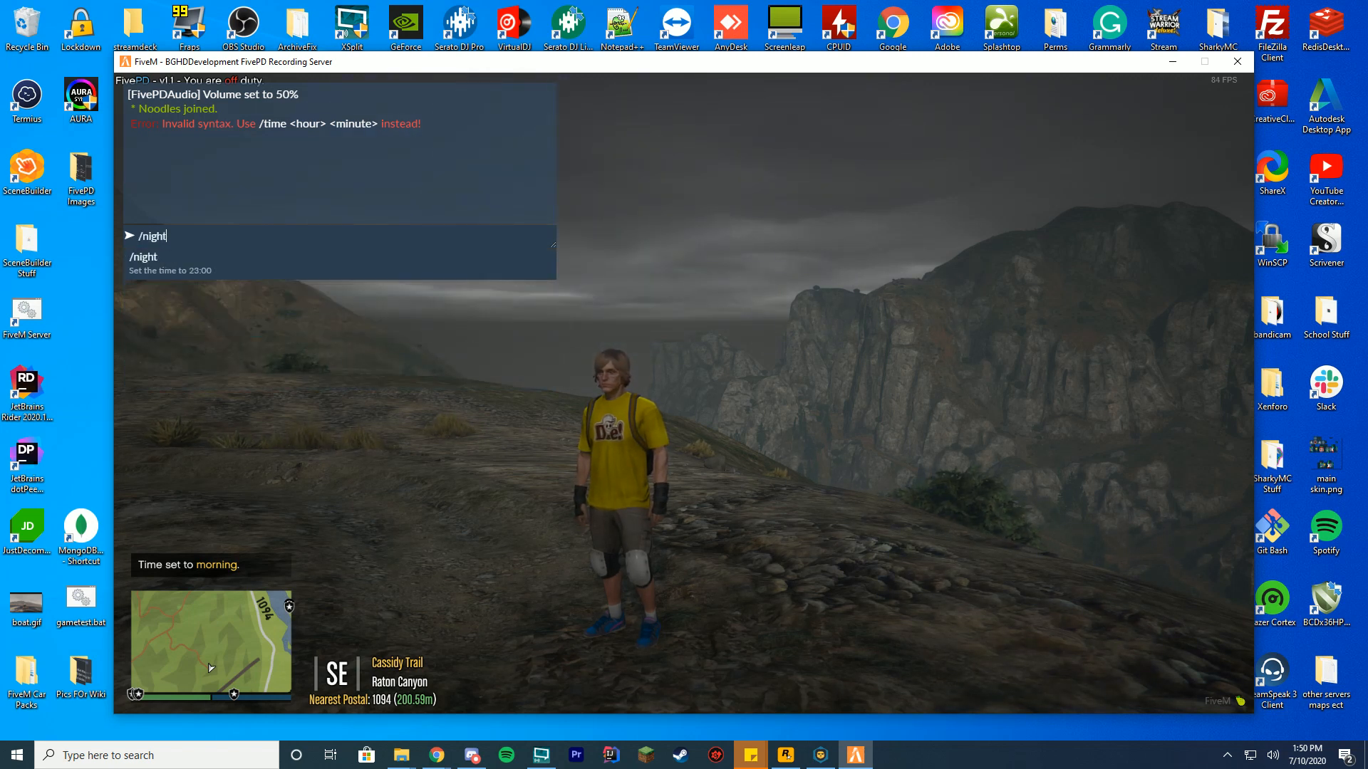
key("Return")
type("t")
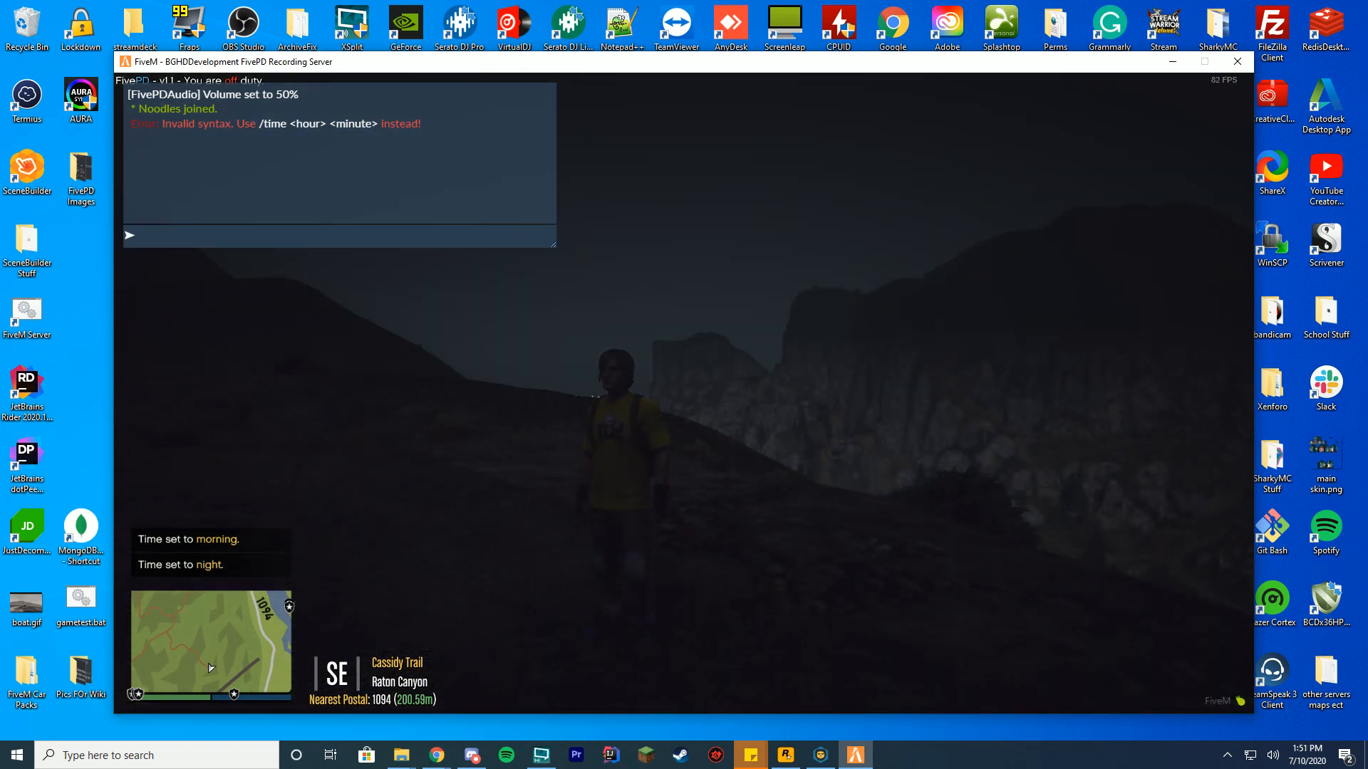
type("/morning")
key("Return")
type("t")
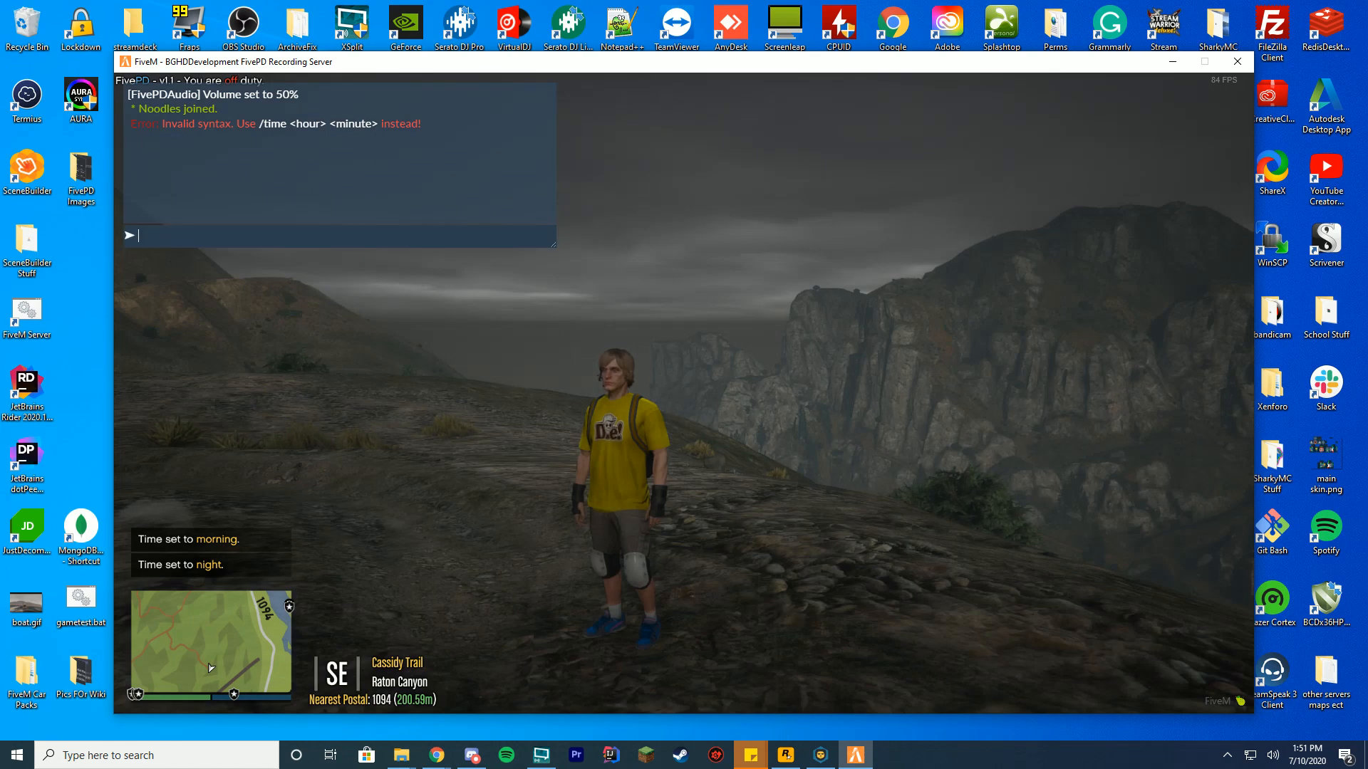
type("/weather s")
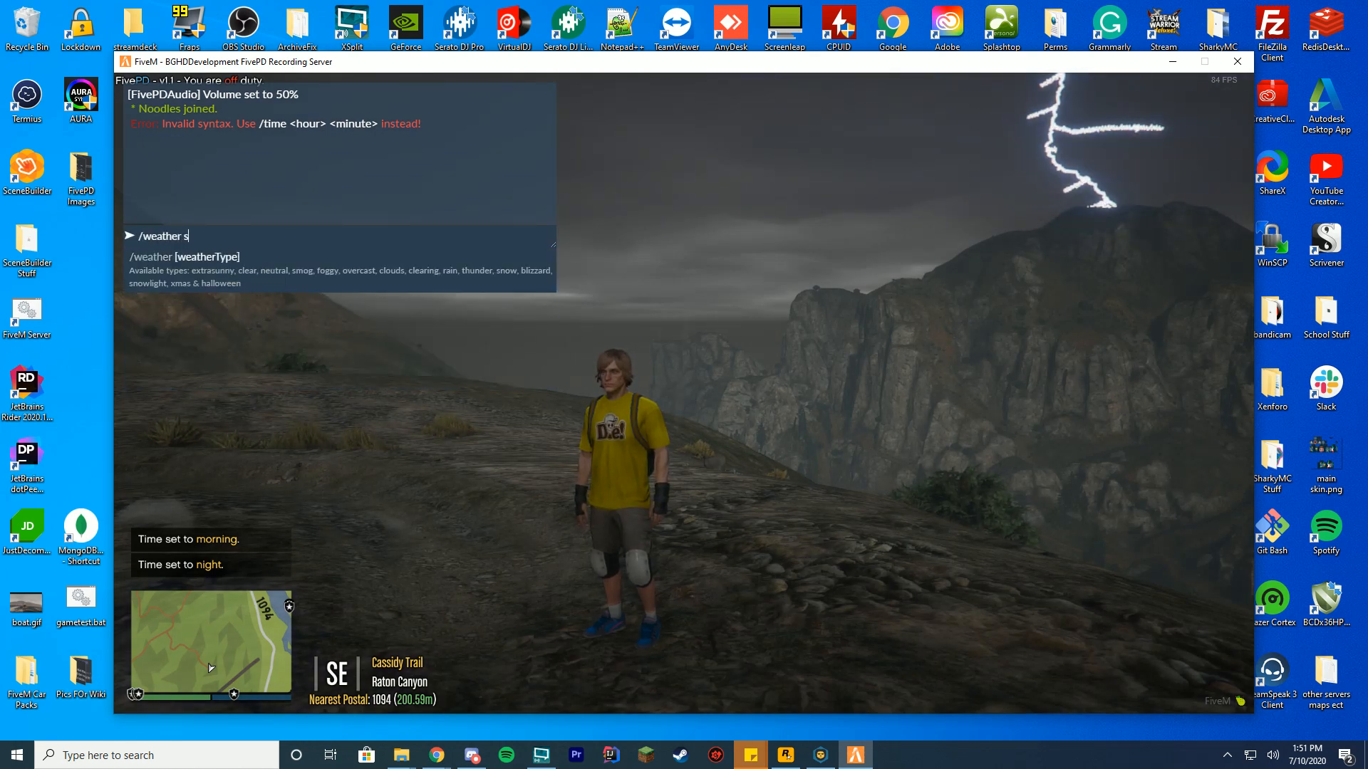
key("w")
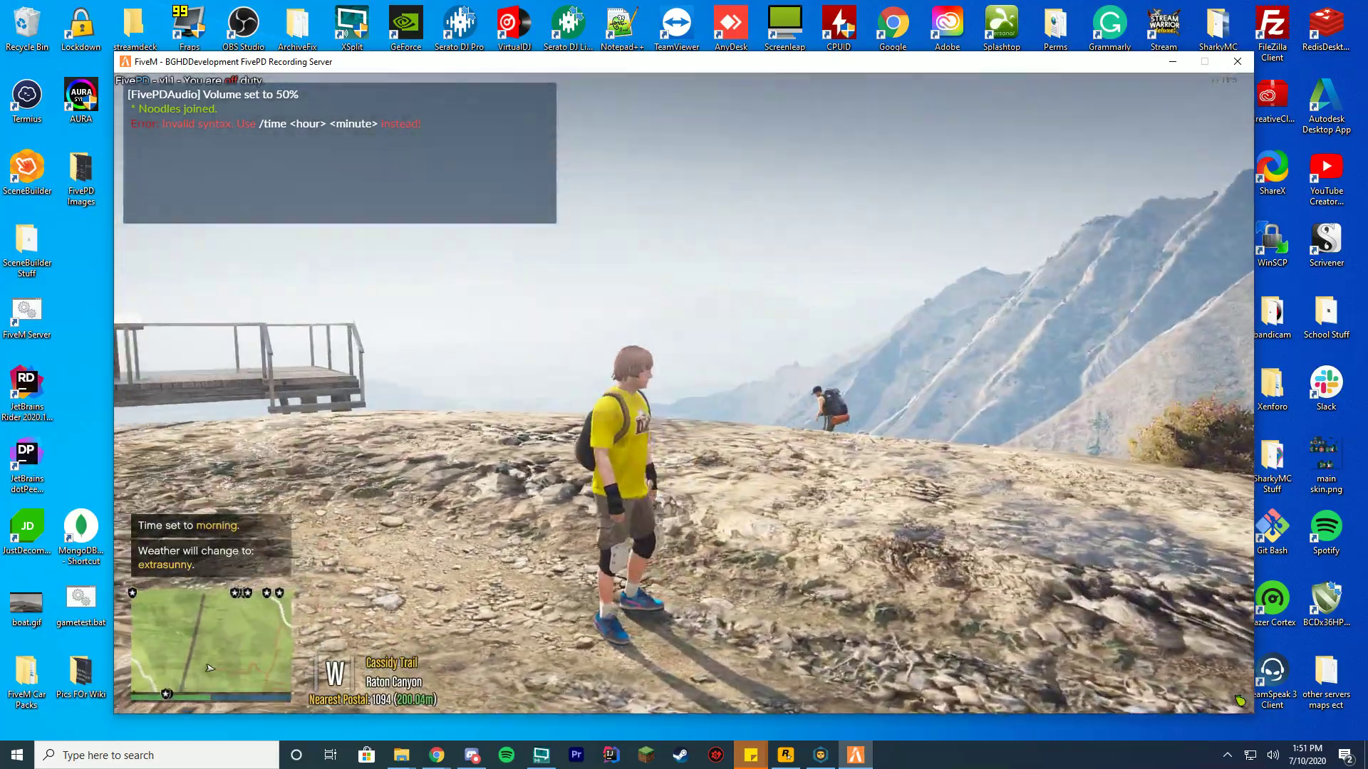
key("w")
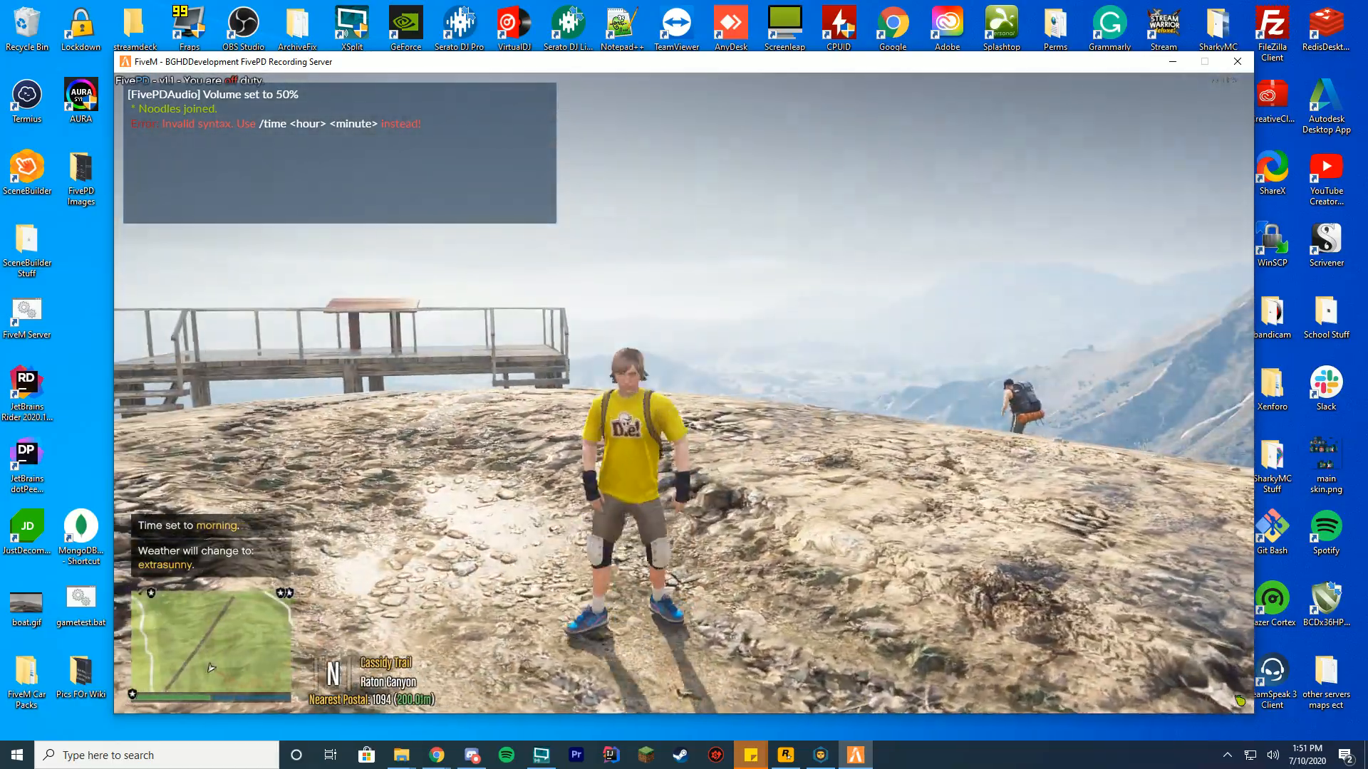
key("w")
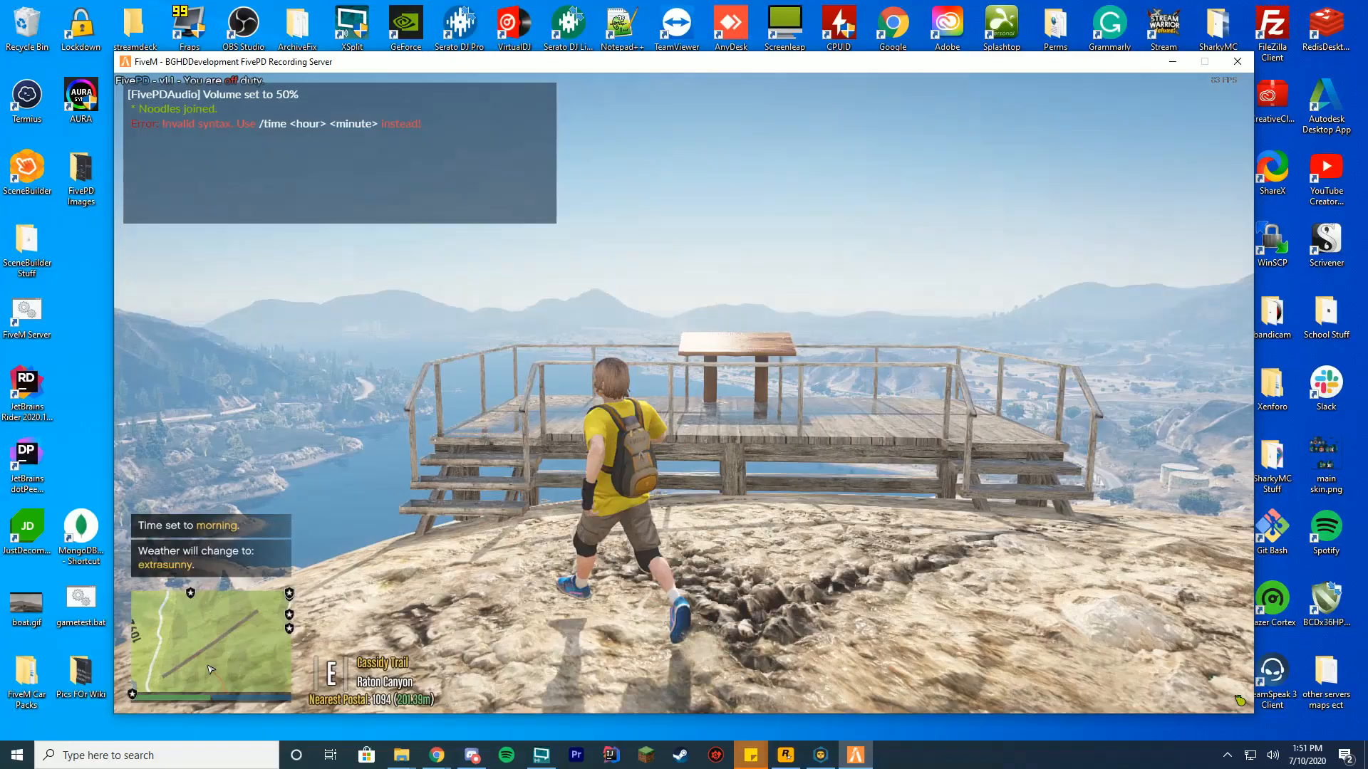
key("w")
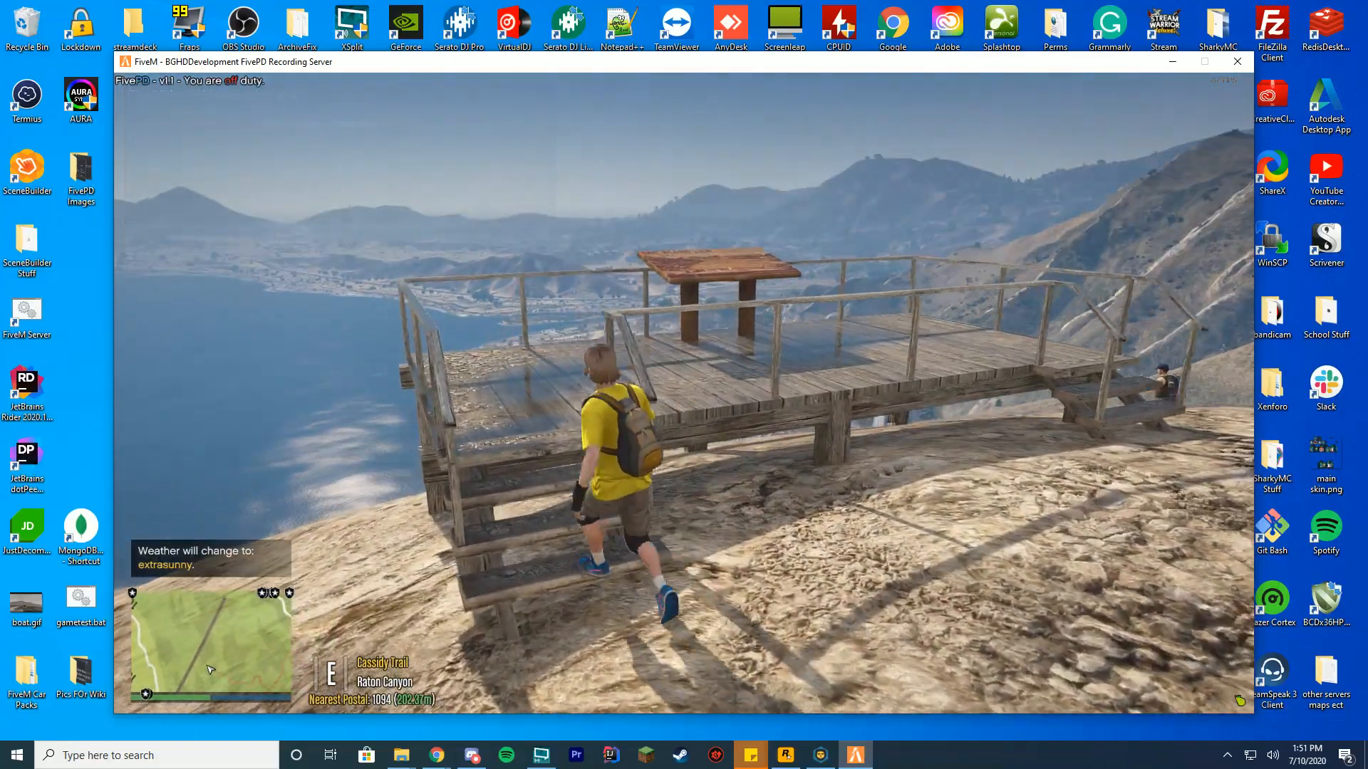
key("w")
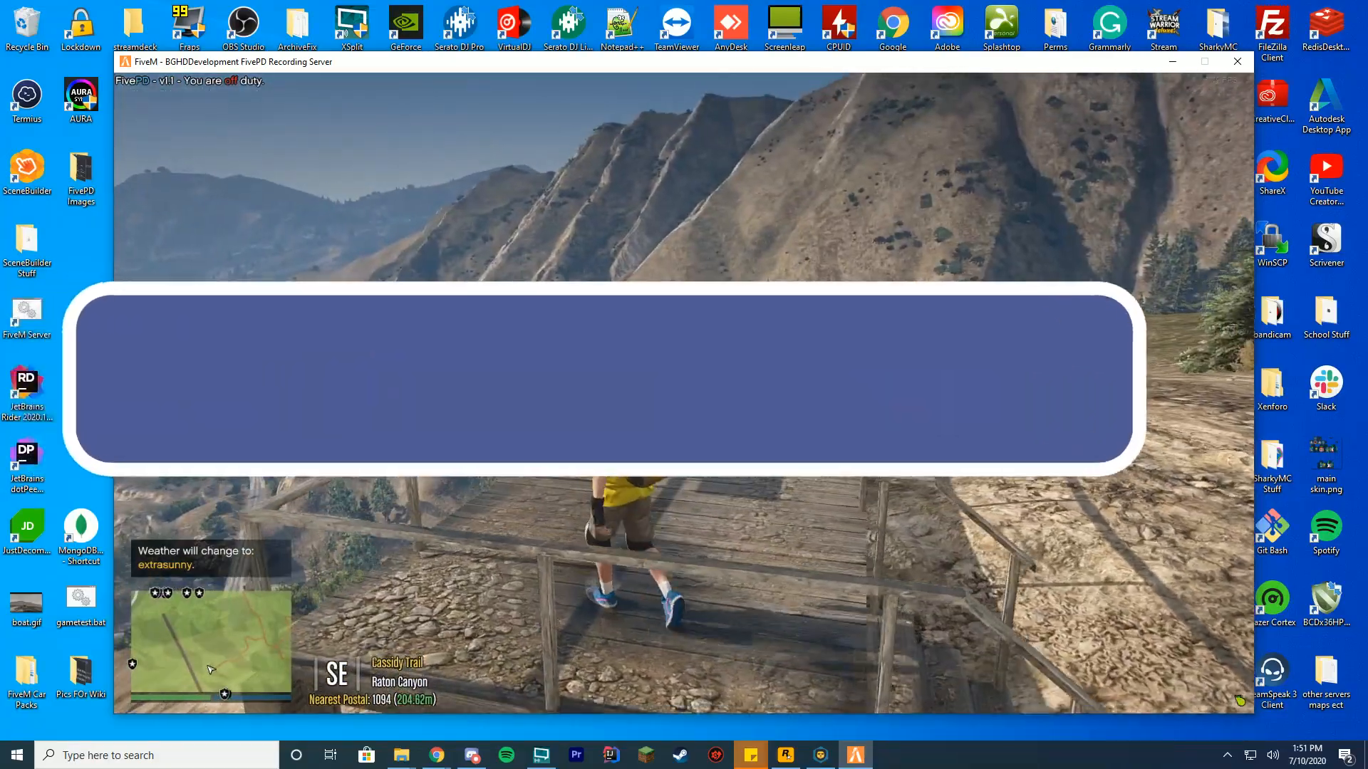